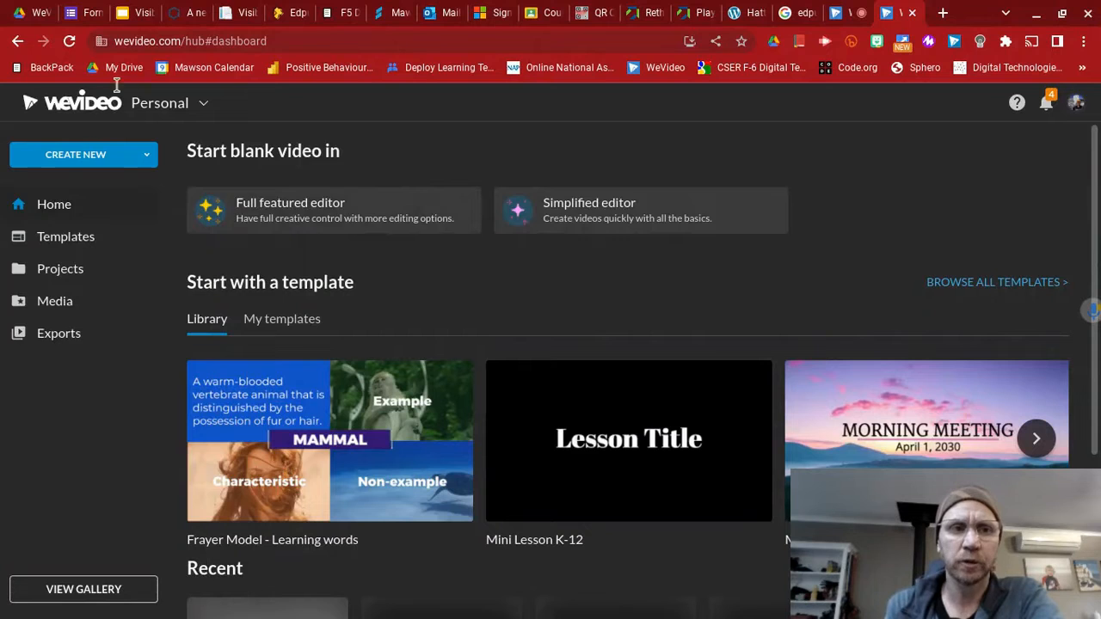
Create a new GIF edit saved in the "How to videos" project
{"action": "left_click", "coordinate": [144, 158]}
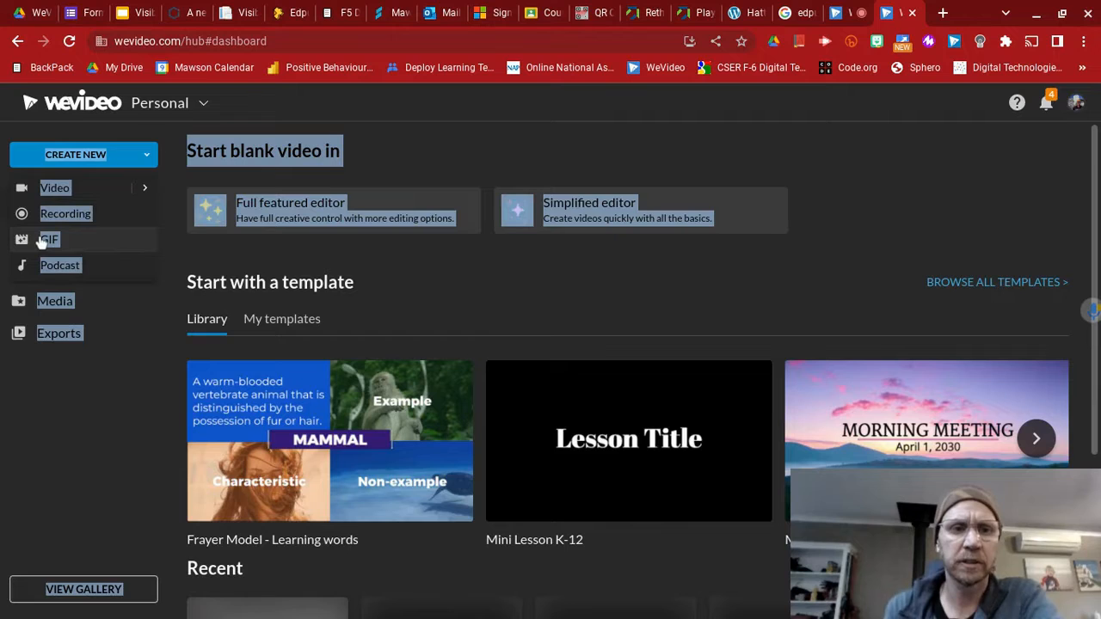
{"action": "left_click", "coordinate": [41, 241]}
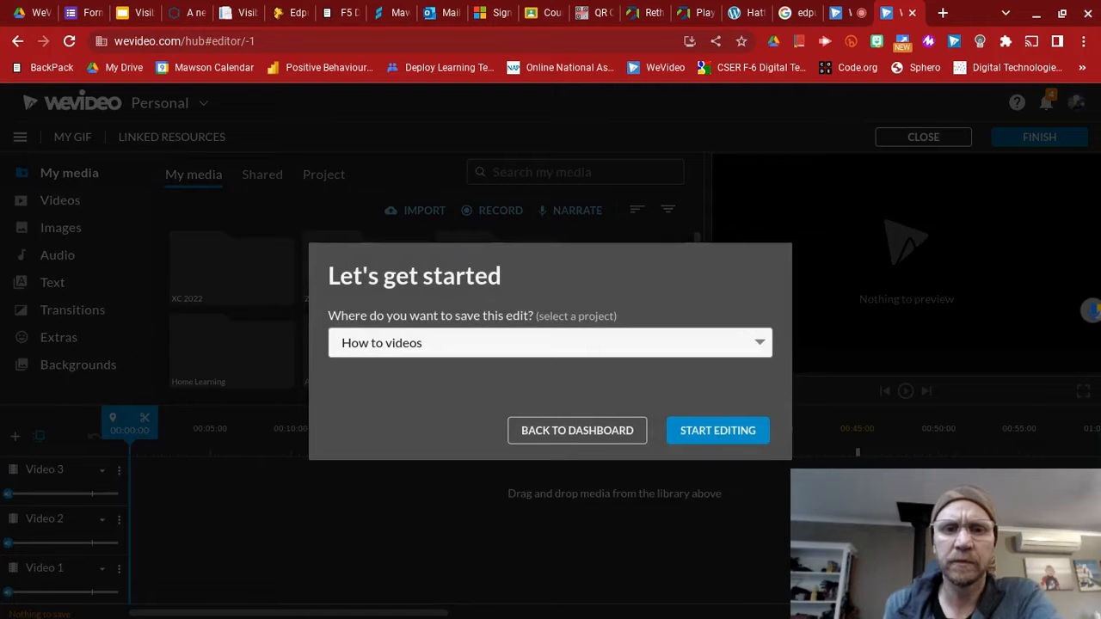
{"action": "left_click", "coordinate": [703, 436]}
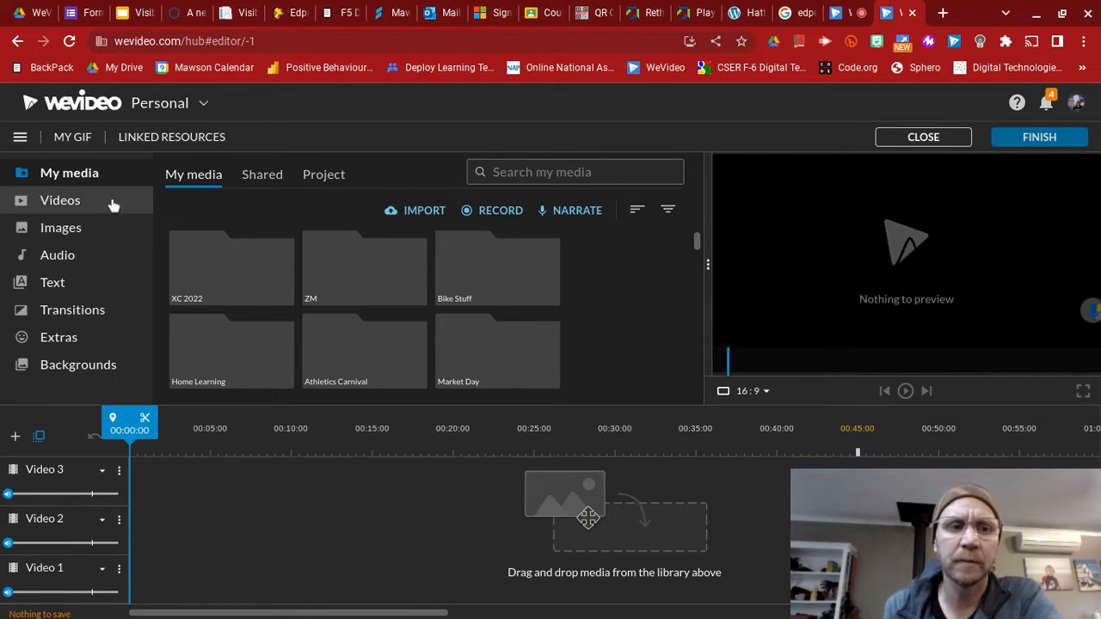
Search the stock video library for "soup"
{"action": "left_click", "coordinate": [86, 202]}
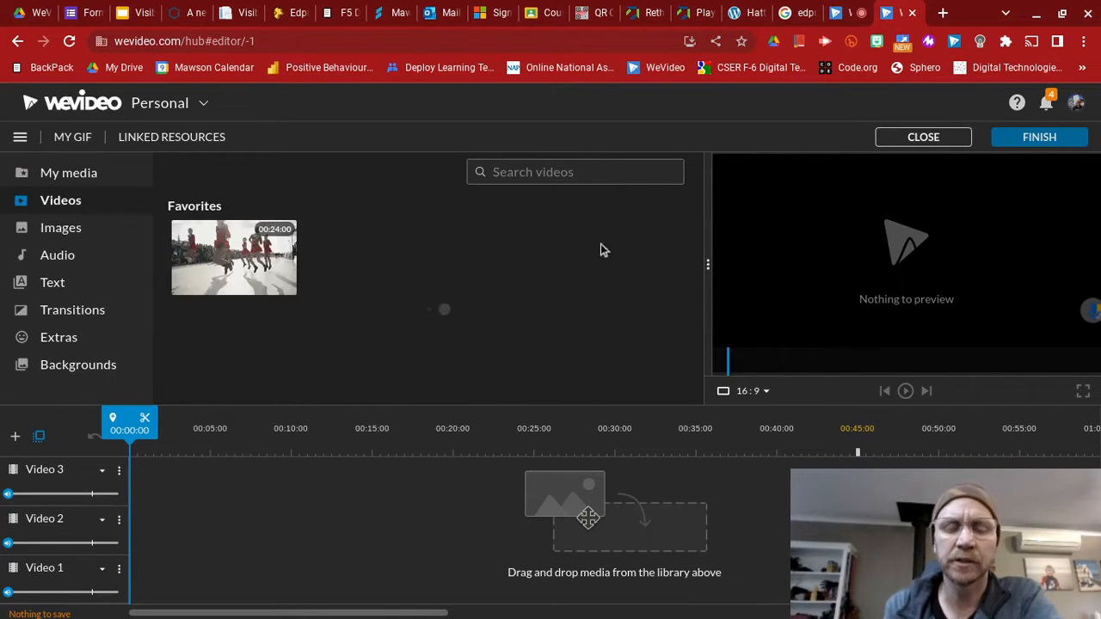
{"action": "left_click", "coordinate": [543, 174]}
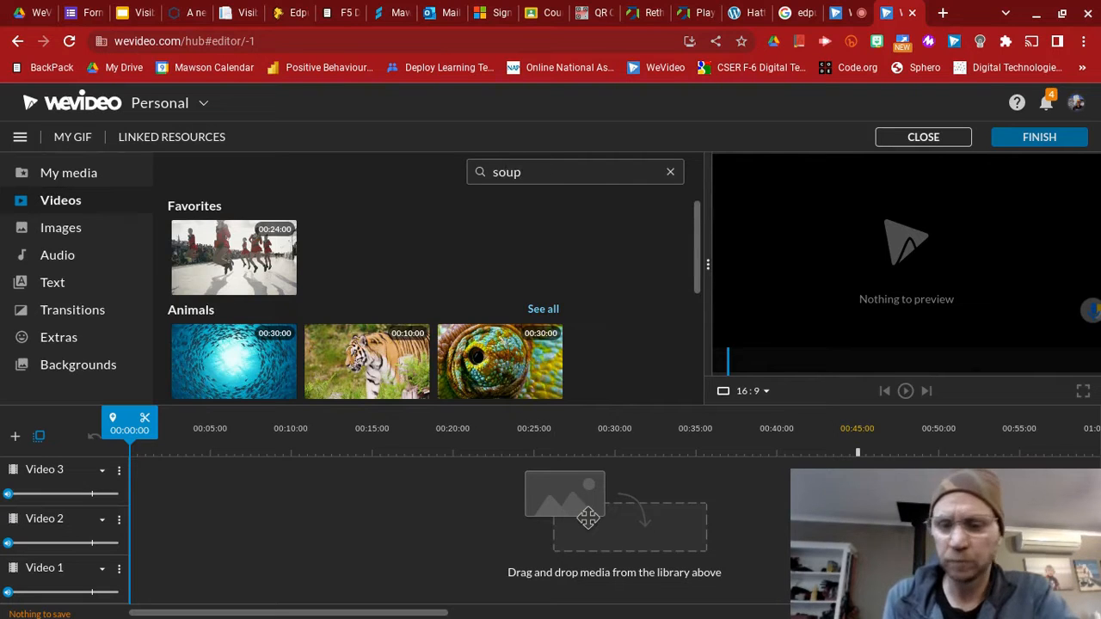
{"action": "key", "text": "Return"}
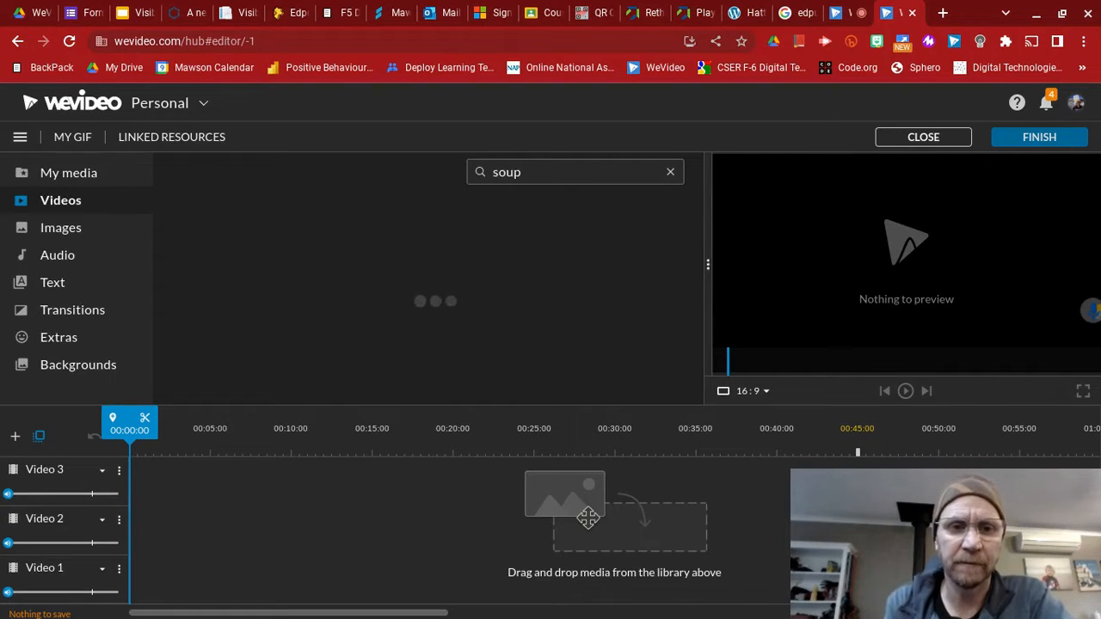
Browse the soup videos and preview the 15-second brown soup bowl clip and the 17-second noodle soup clip
{"action": "scroll", "coordinate": [395, 322], "scroll_direction": "down", "scroll_amount": 2}
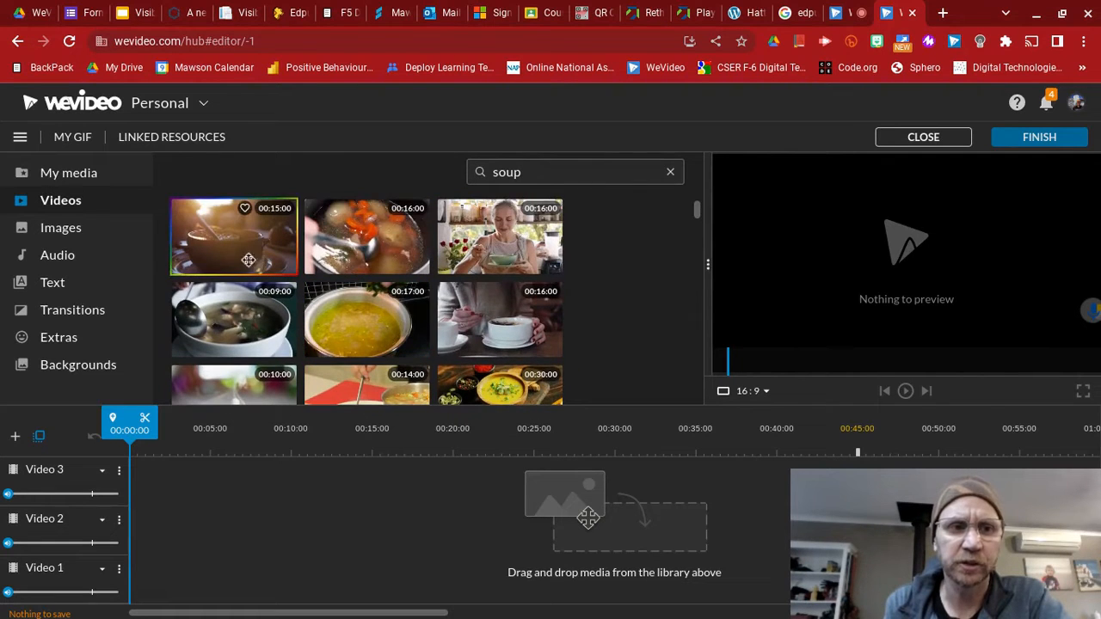
{"action": "scroll", "coordinate": [522, 332], "scroll_direction": "down", "scroll_amount": 3}
{"action": "scroll", "coordinate": [522, 332], "scroll_direction": "up", "scroll_amount": 3}
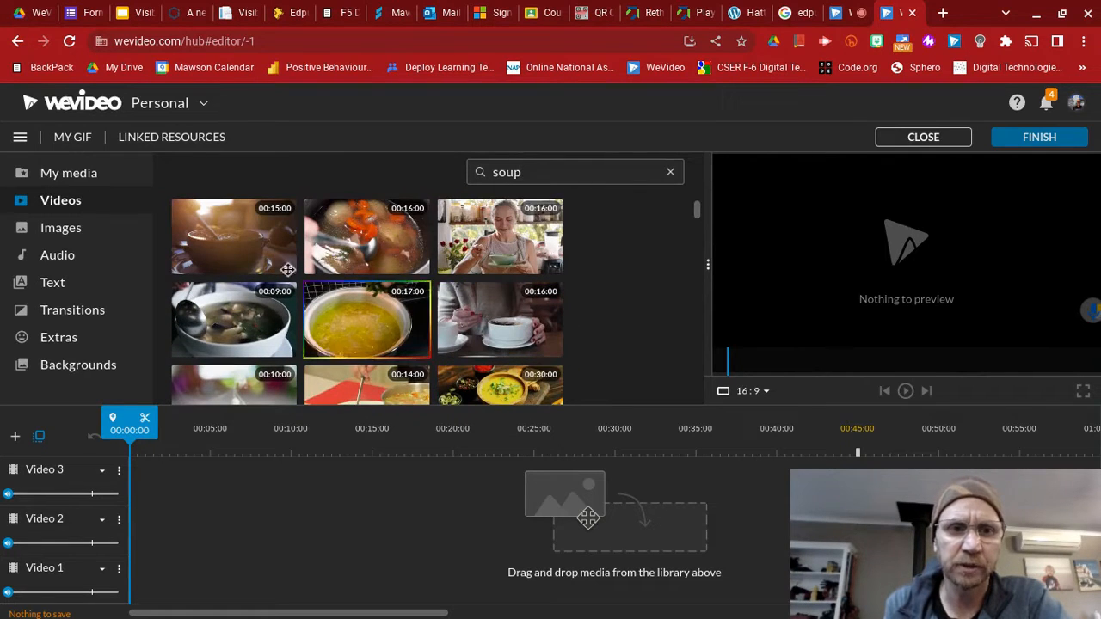
{"action": "scroll", "coordinate": [258, 267], "scroll_direction": "down", "scroll_amount": 10}
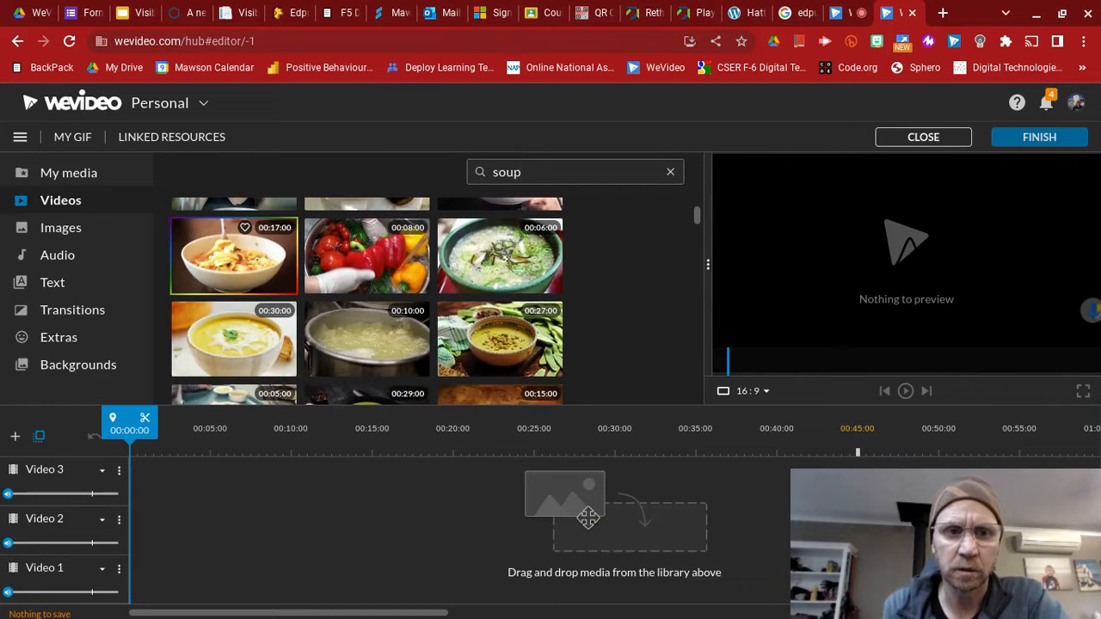
{"action": "scroll", "coordinate": [237, 284], "scroll_direction": "down", "scroll_amount": 1}
{"action": "scroll", "coordinate": [237, 283], "scroll_direction": "up", "scroll_amount": 4}
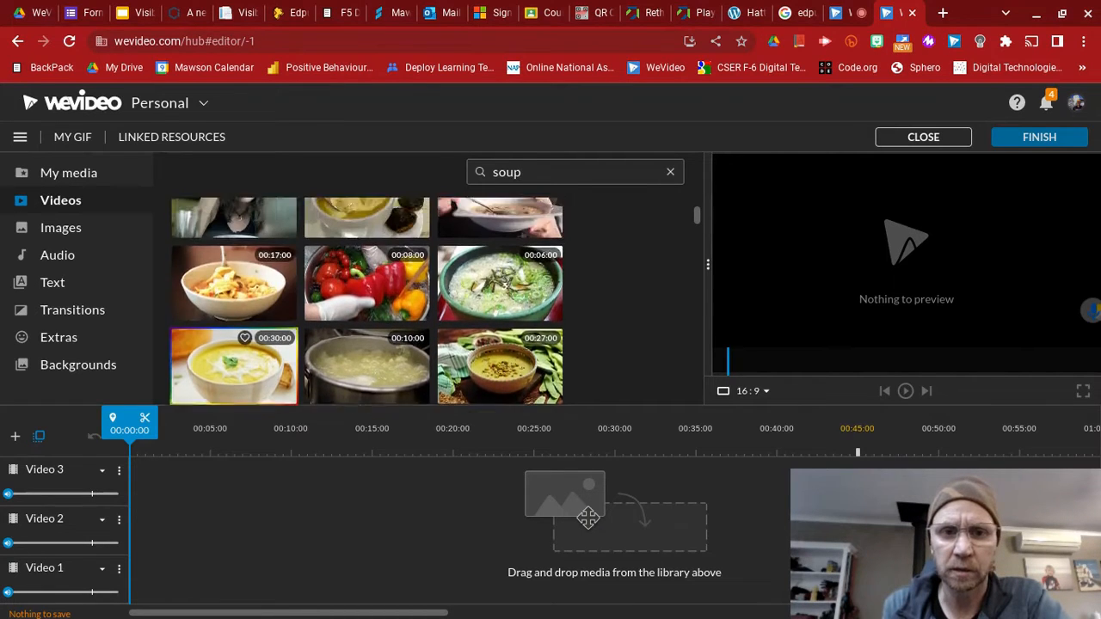
{"action": "scroll", "coordinate": [237, 284], "scroll_direction": "up", "scroll_amount": 3}
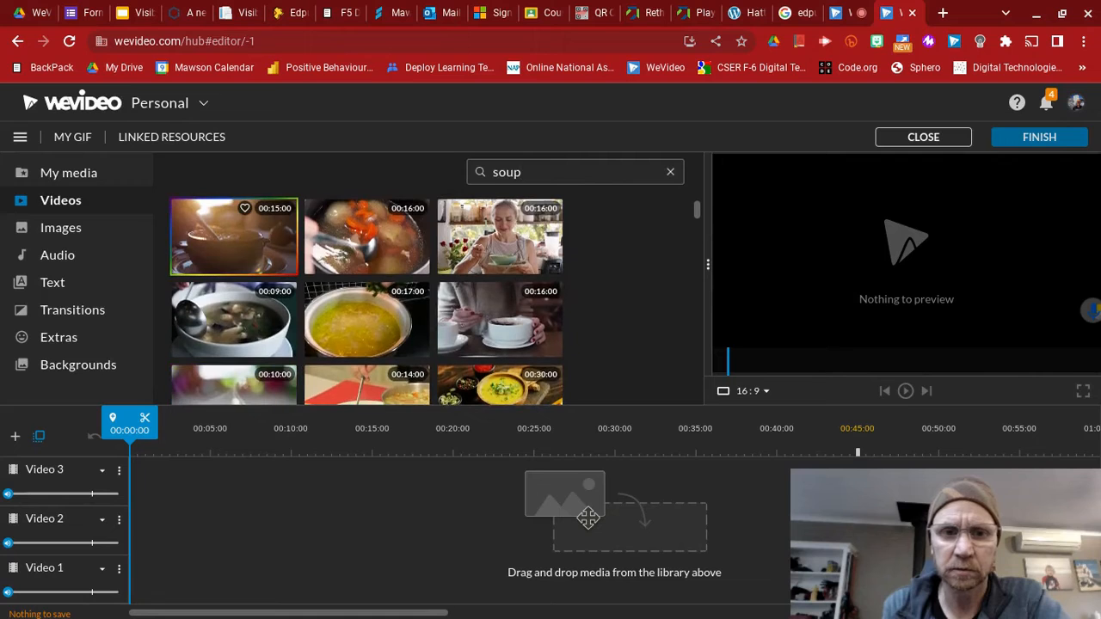
{"action": "left_click", "coordinate": [241, 239]}
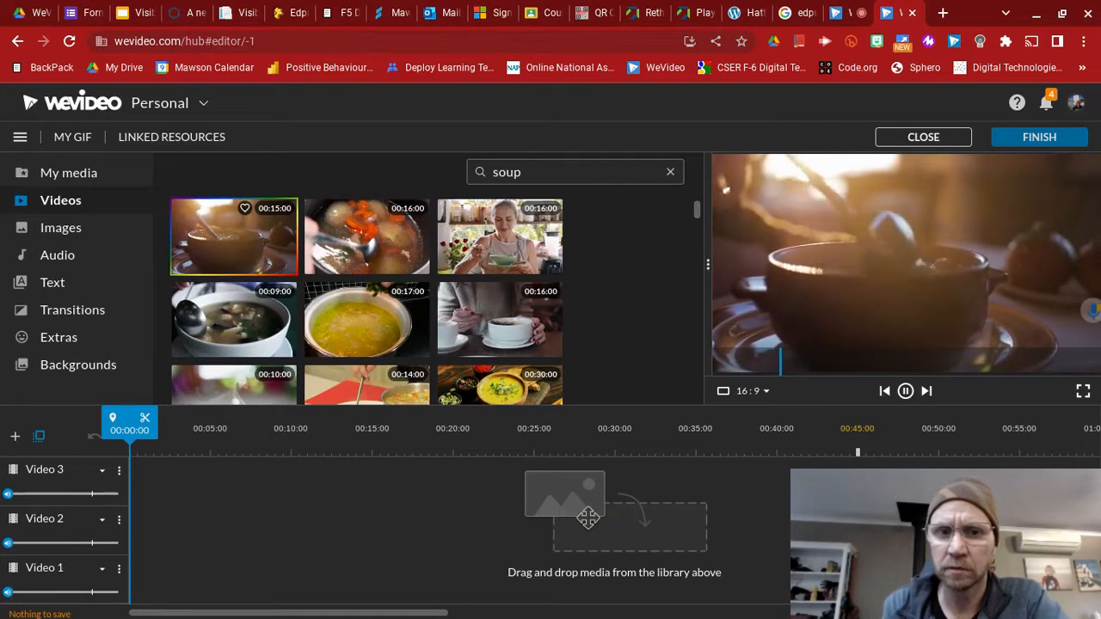
{"action": "scroll", "coordinate": [273, 281], "scroll_direction": "down", "scroll_amount": 1}
{"action": "scroll", "coordinate": [267, 288], "scroll_direction": "down", "scroll_amount": 5}
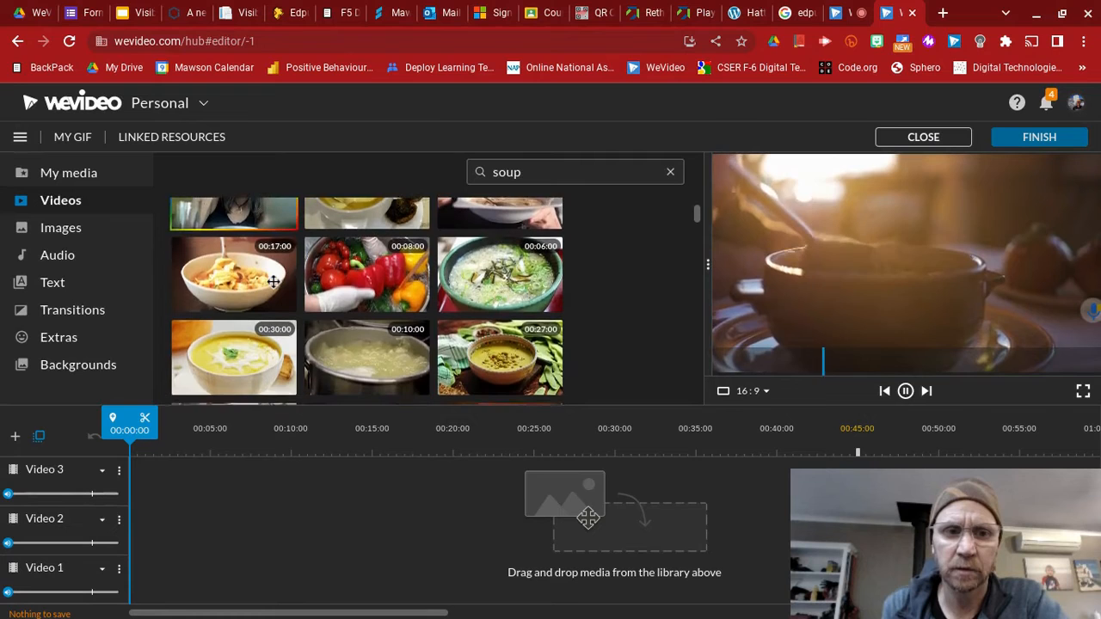
{"action": "left_click", "coordinate": [250, 298]}
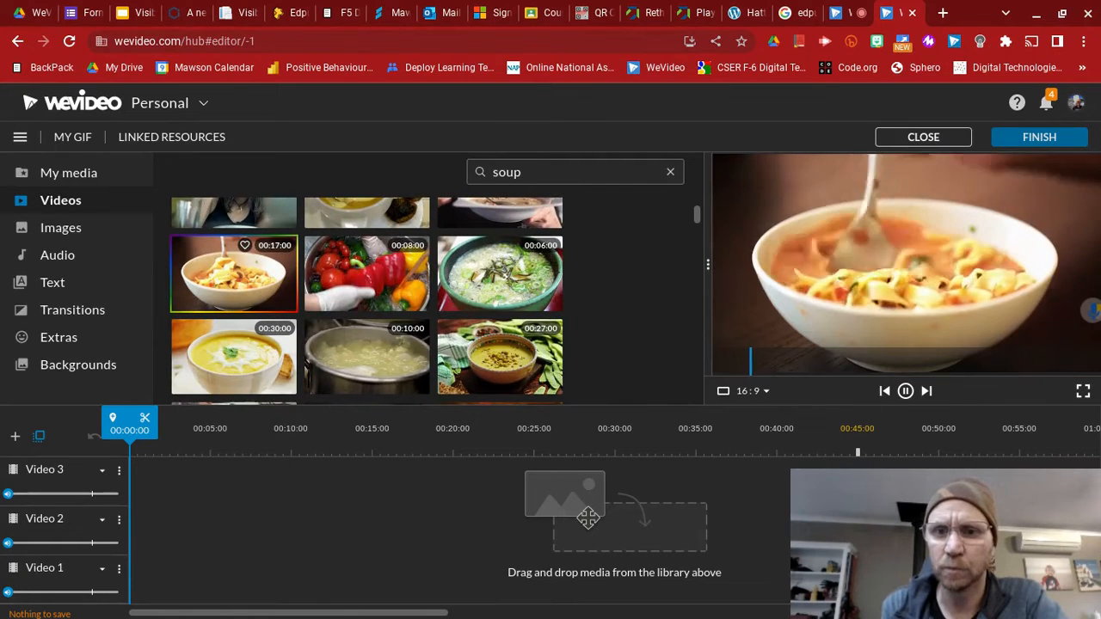
Place the 15-second brown soup bowl clip at the start of the Video 1 track
{"action": "scroll", "coordinate": [250, 298], "scroll_direction": "down", "scroll_amount": 3}
{"action": "scroll", "coordinate": [233, 258], "scroll_direction": "down", "scroll_amount": 6}
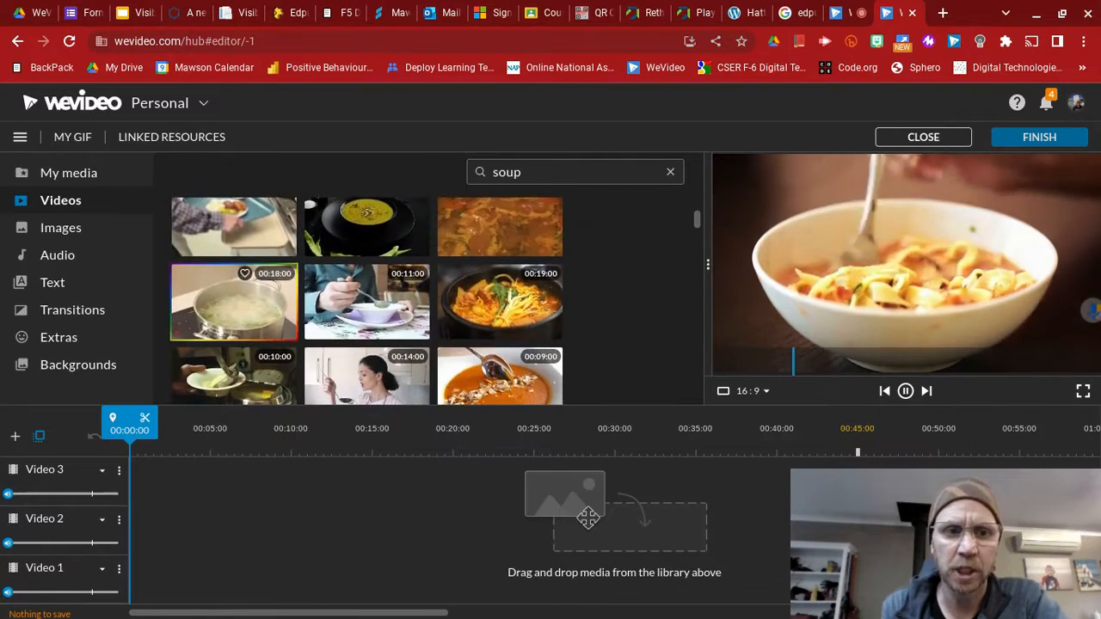
{"action": "scroll", "coordinate": [233, 297], "scroll_direction": "down", "scroll_amount": 10}
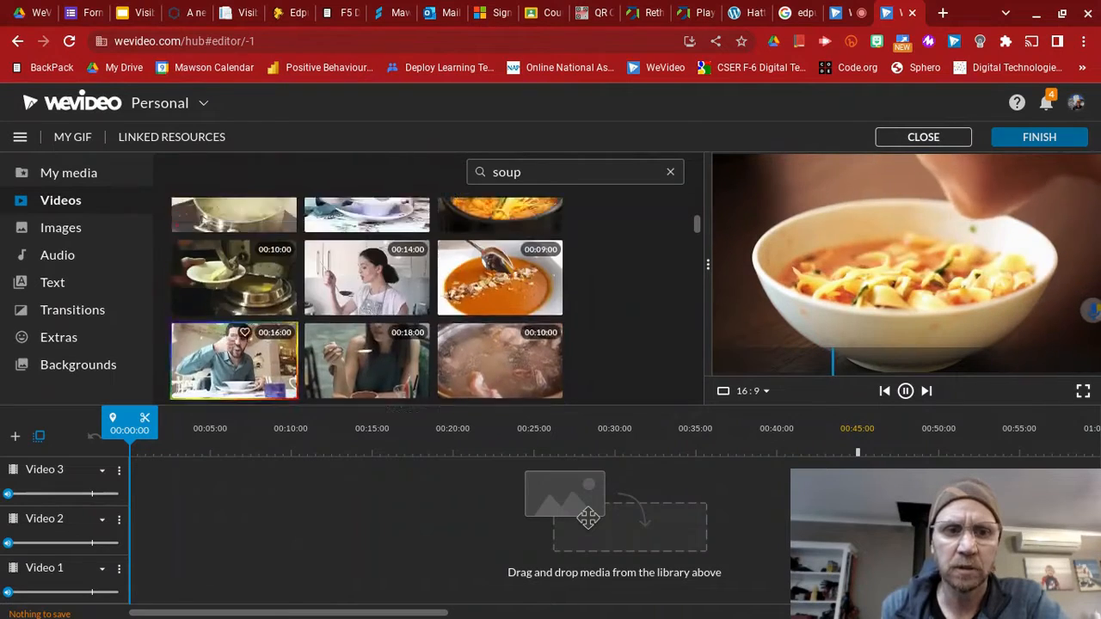
{"action": "scroll", "coordinate": [233, 327], "scroll_direction": "down", "scroll_amount": 10}
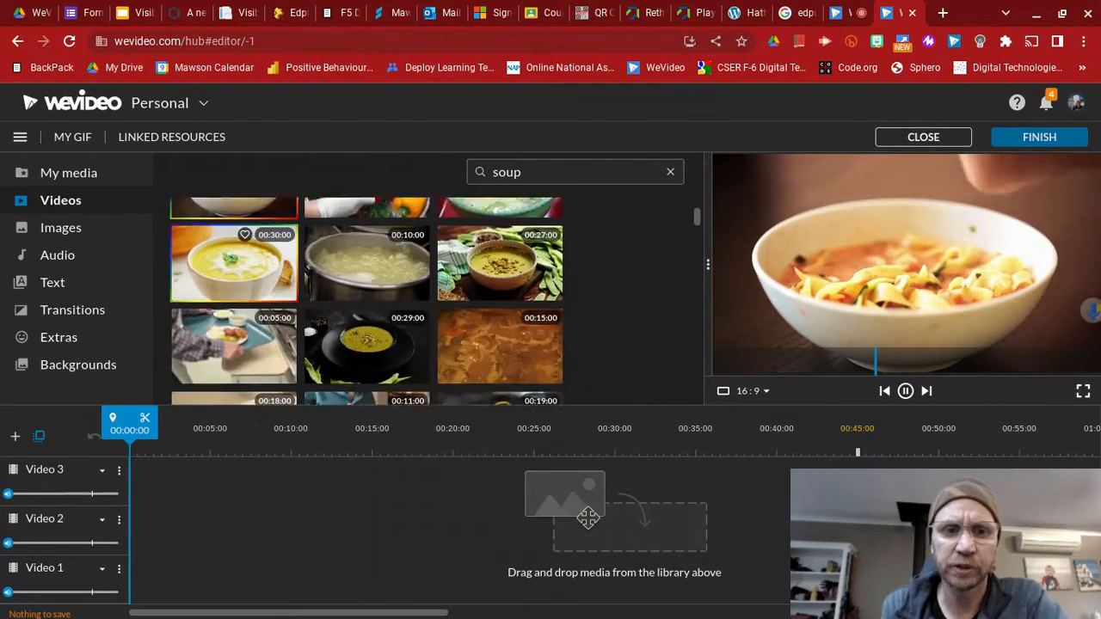
{"action": "scroll", "coordinate": [233, 344], "scroll_direction": "down", "scroll_amount": 10}
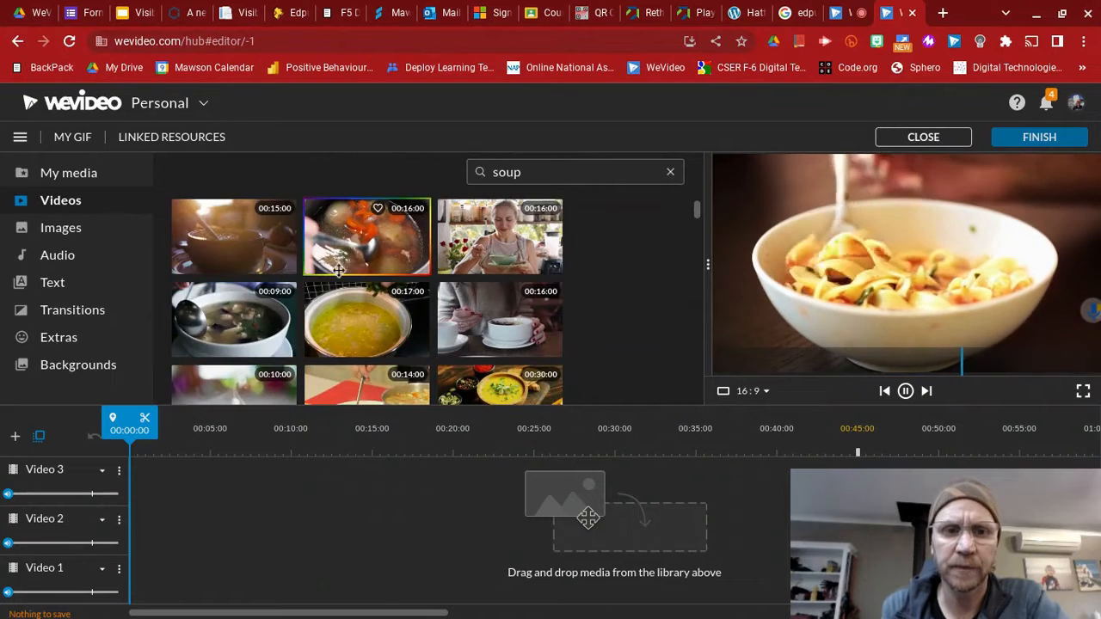
{"action": "left_click", "coordinate": [232, 239]}
{"action": "left_click_drag", "start_coordinate": [587, 516], "coordinate": [145, 570]}
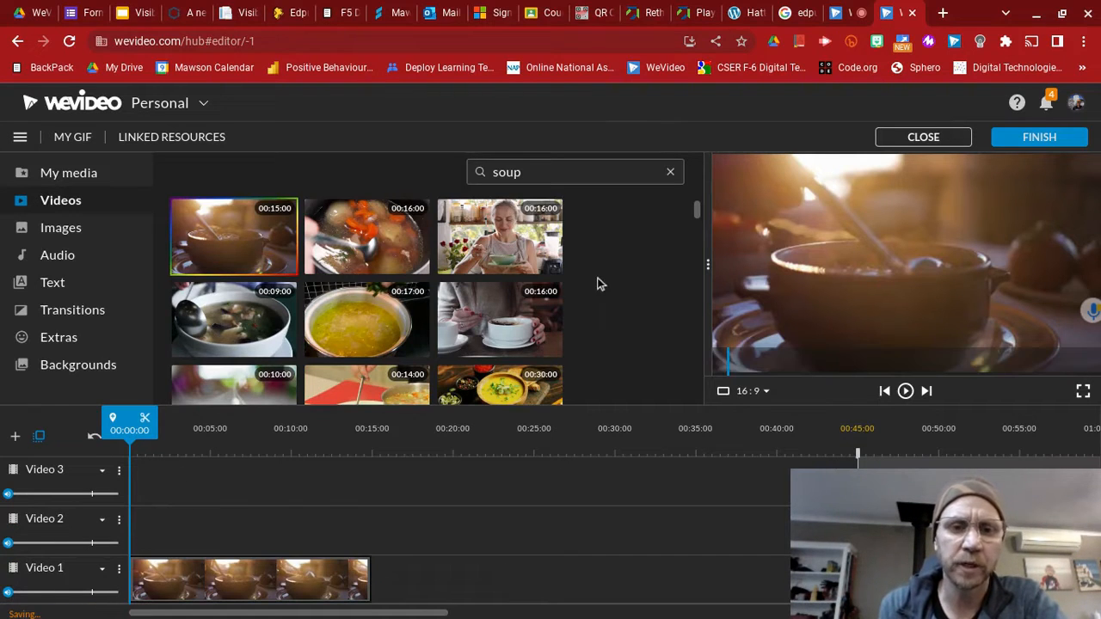
Search the stock video library for "smile"
{"action": "double_click", "coordinate": [500, 175]}
{"action": "type", "text": "smile"}
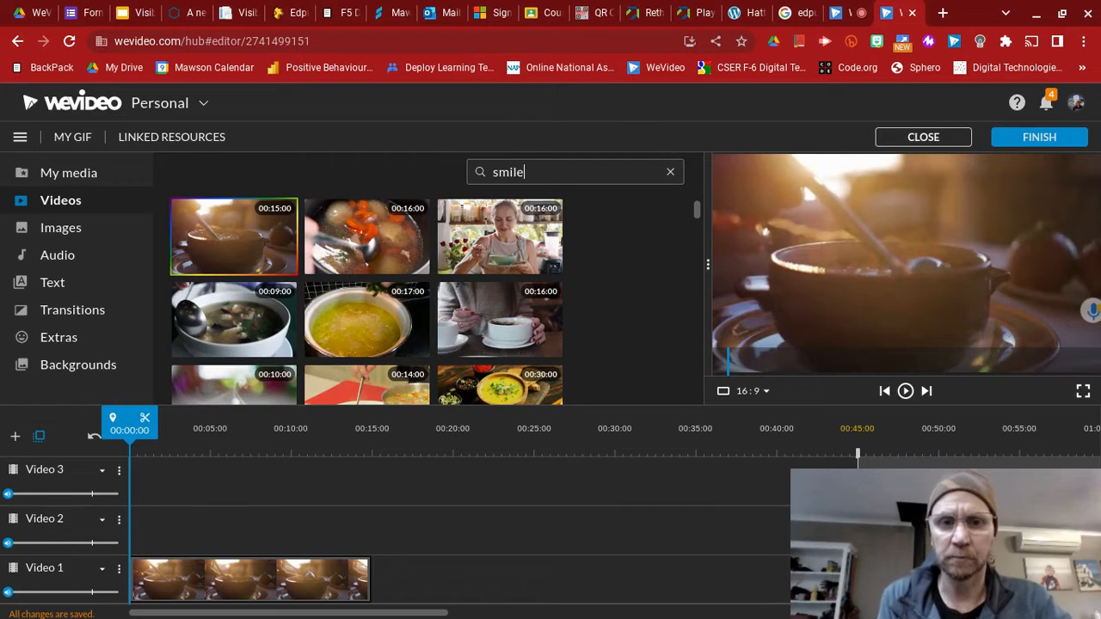
{"action": "key", "text": "Return"}
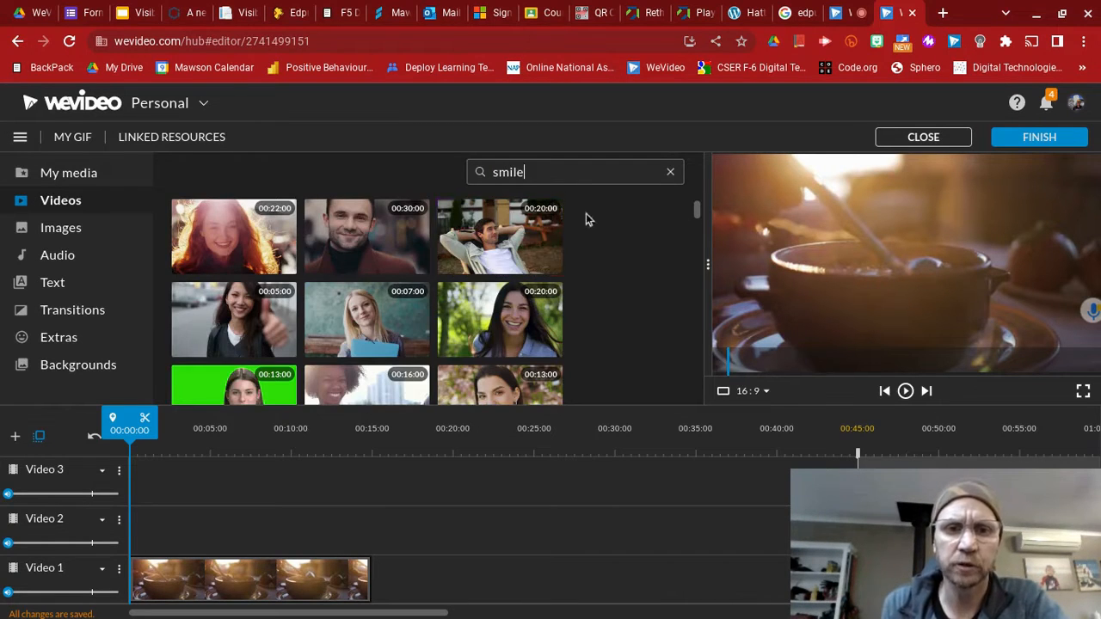
Try narrowing the stock video search to "smile green" and return to the "smile" results
{"action": "scroll", "coordinate": [343, 344], "scroll_direction": "down", "scroll_amount": 1}
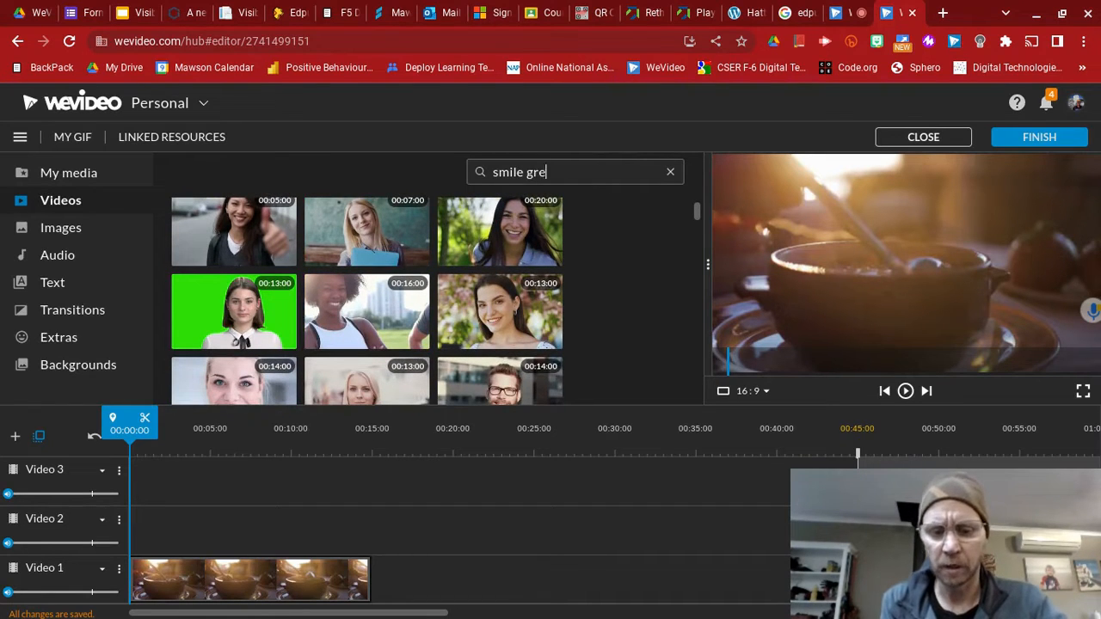
{"action": "key", "text": "Return"}
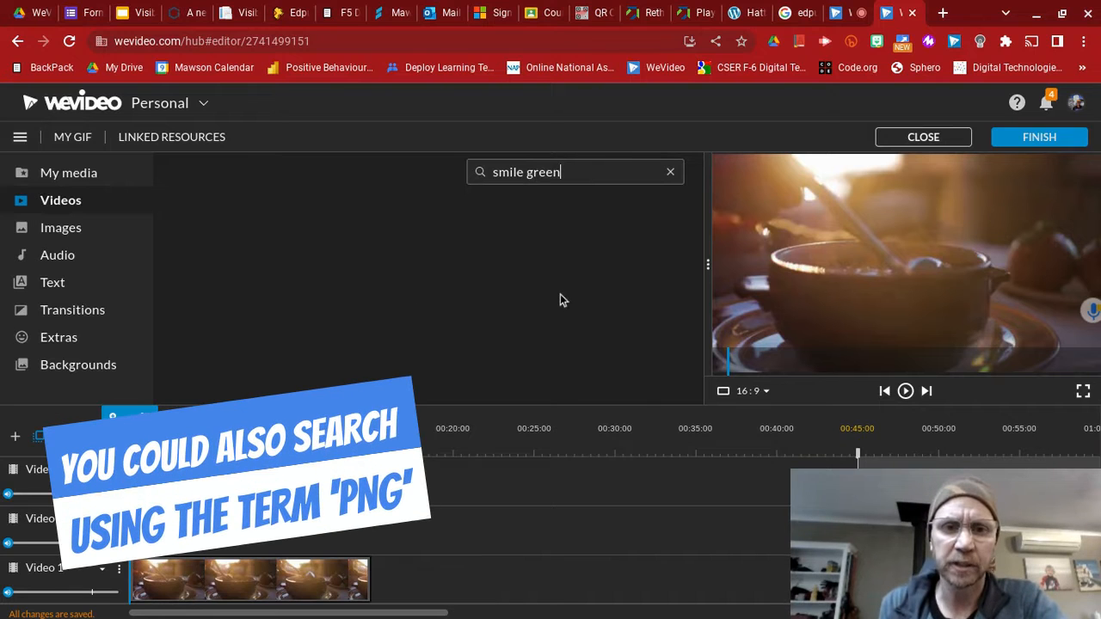
{"action": "scroll", "coordinate": [562, 296], "scroll_direction": "down", "scroll_amount": 3}
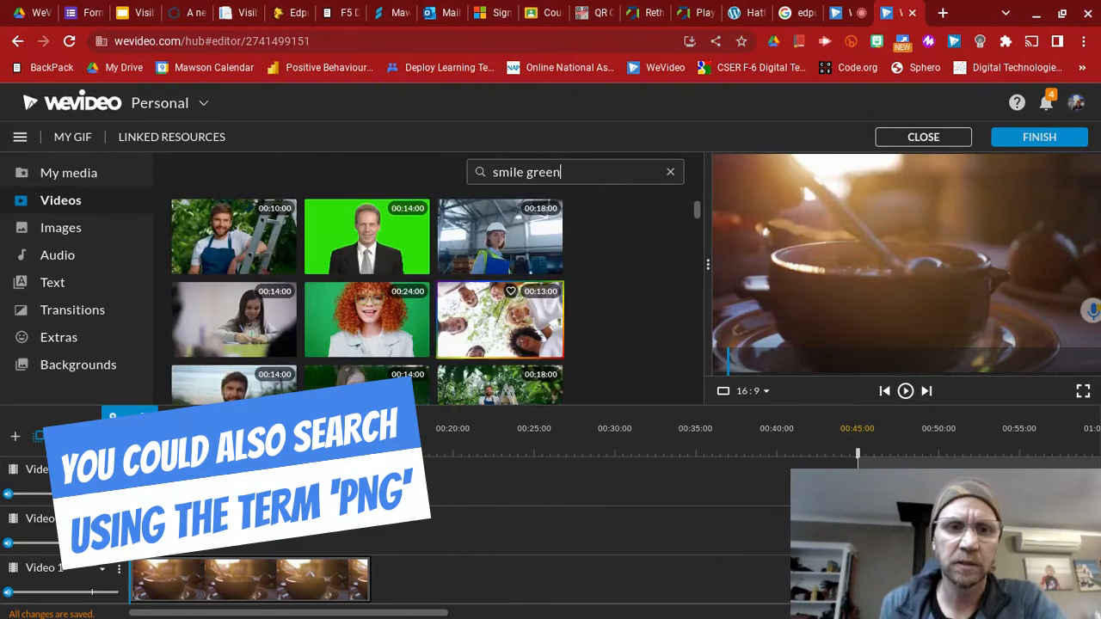
{"action": "scroll", "coordinate": [419, 342], "scroll_direction": "down", "scroll_amount": 10}
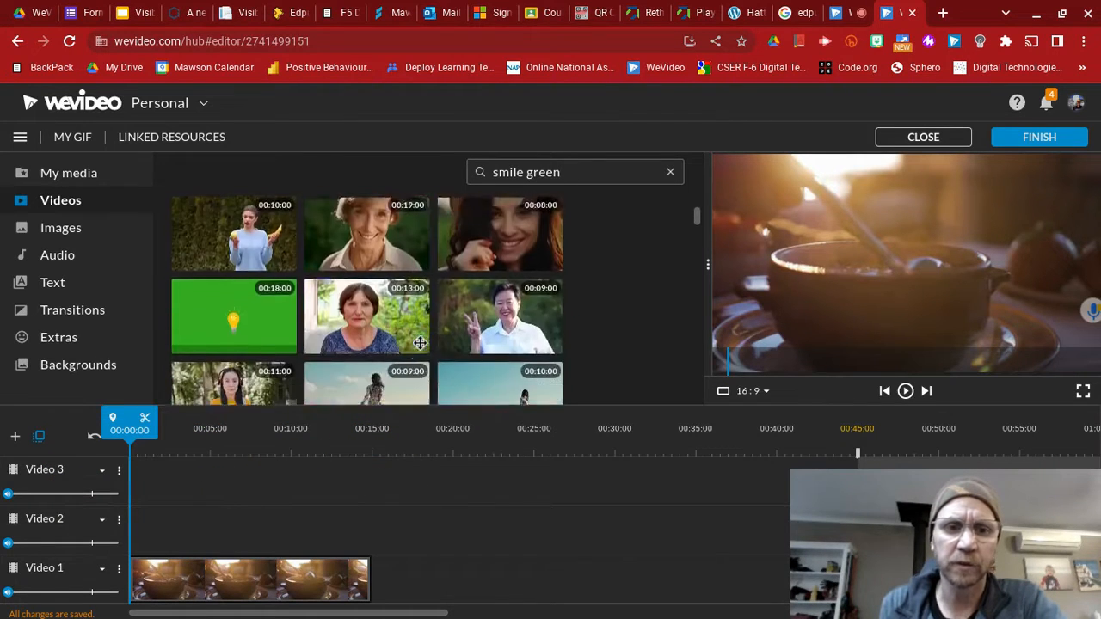
{"action": "scroll", "coordinate": [570, 256], "scroll_direction": "up", "scroll_amount": 10}
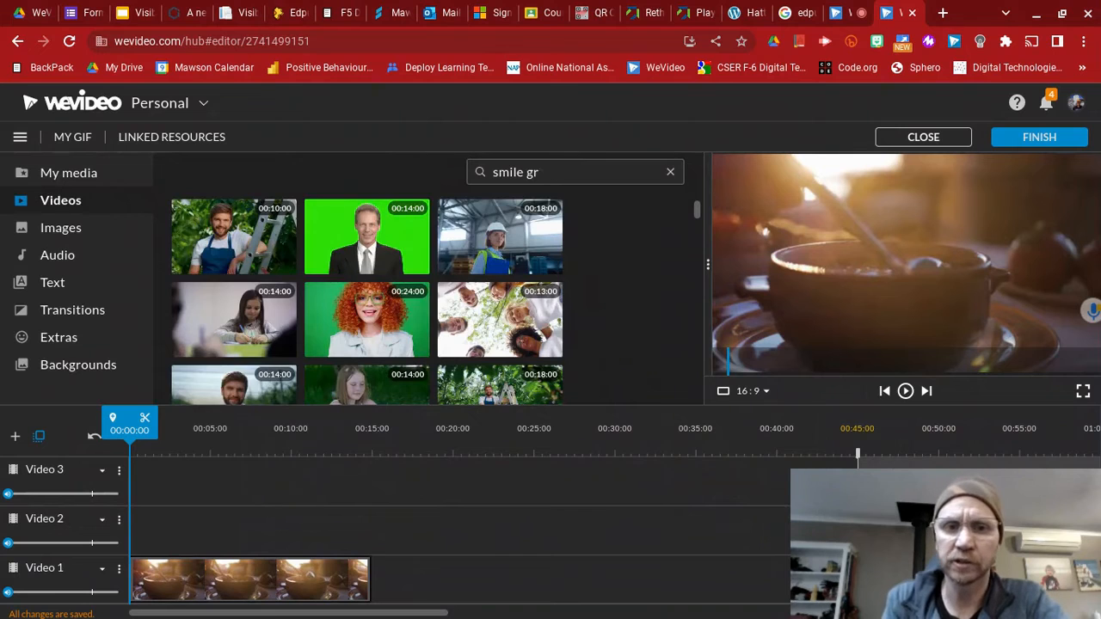
{"action": "key", "text": "Return"}
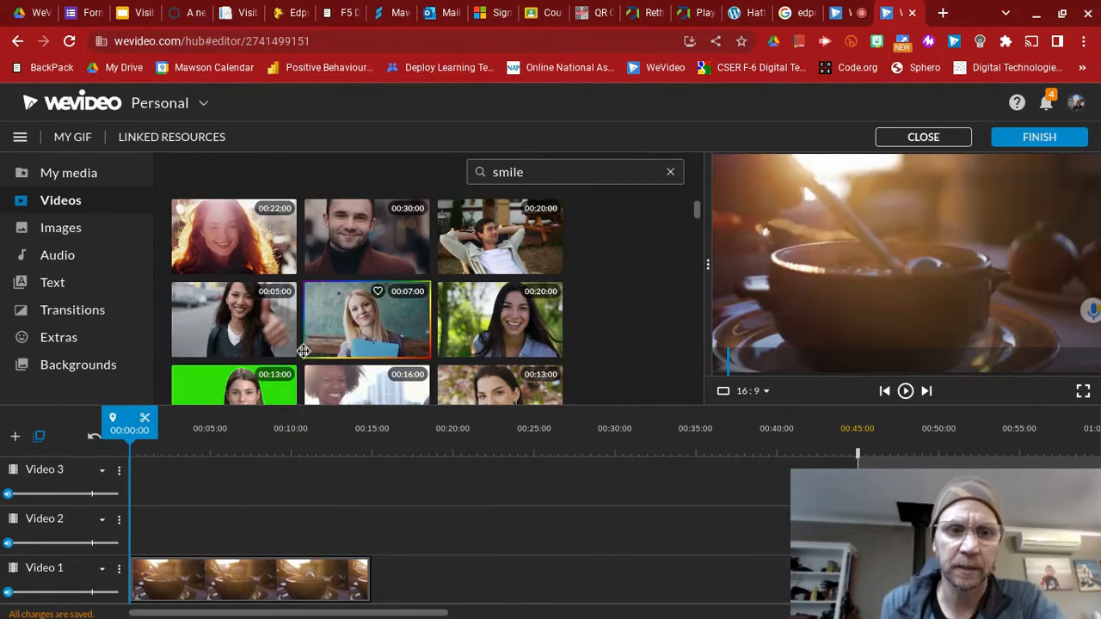
Place the 13-second green-screen clip of the woman on Video 2 near the start and play it through to 00:03:03
{"action": "left_click_drag", "start_coordinate": [278, 381], "coordinate": [159, 533]}
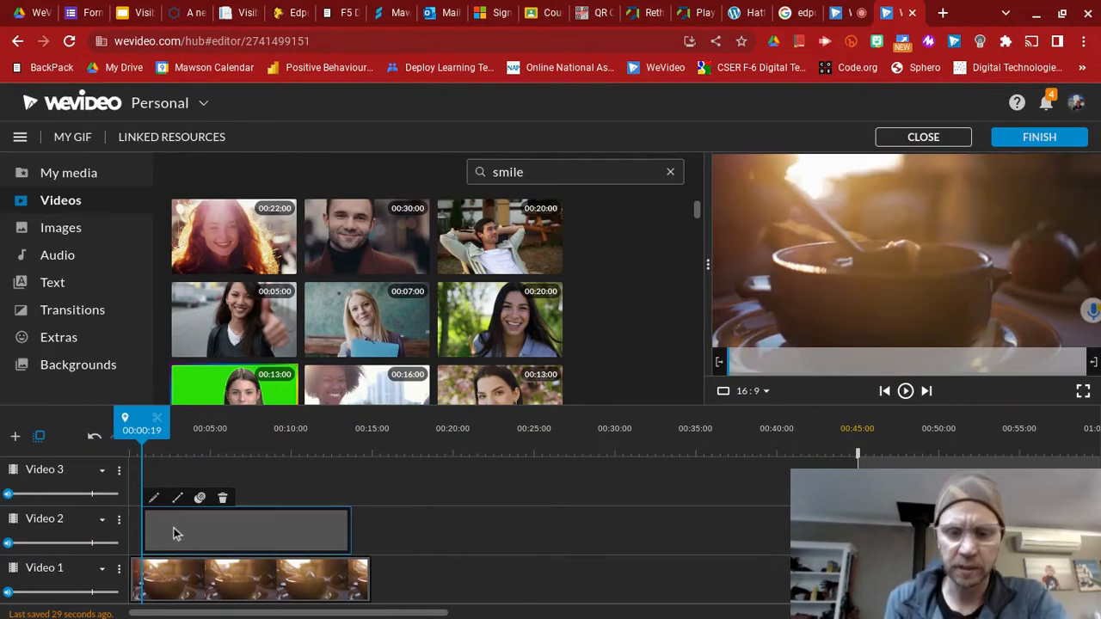
{"action": "left_click_drag", "start_coordinate": [148, 419], "coordinate": [116, 423]}
{"action": "key", "text": "space"}
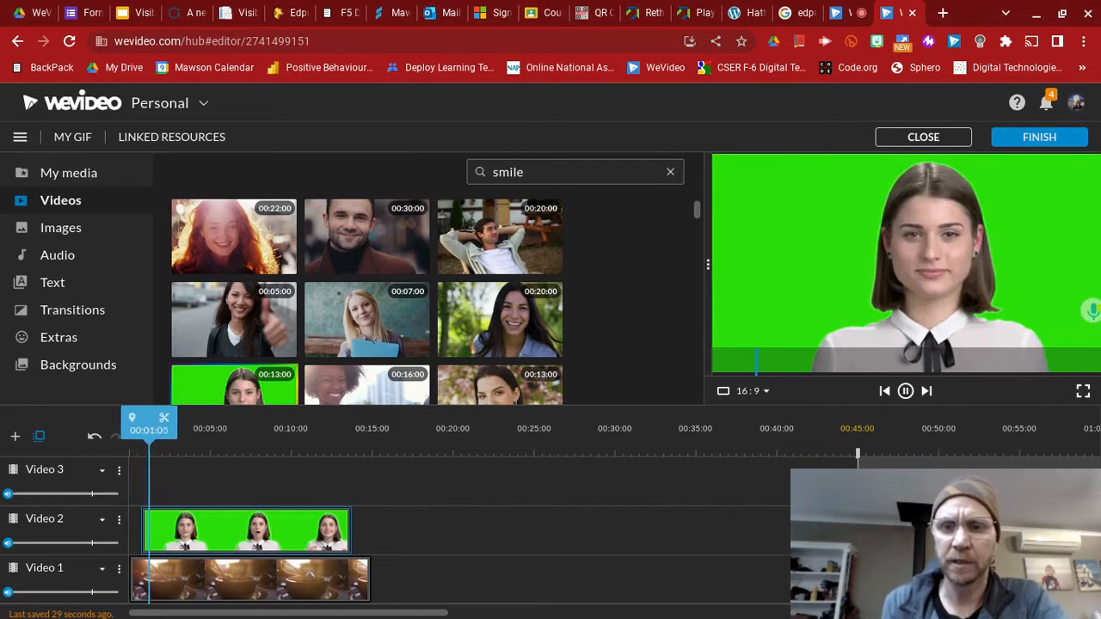
{"action": "key", "text": "space"}
{"action": "key", "text": "space"}
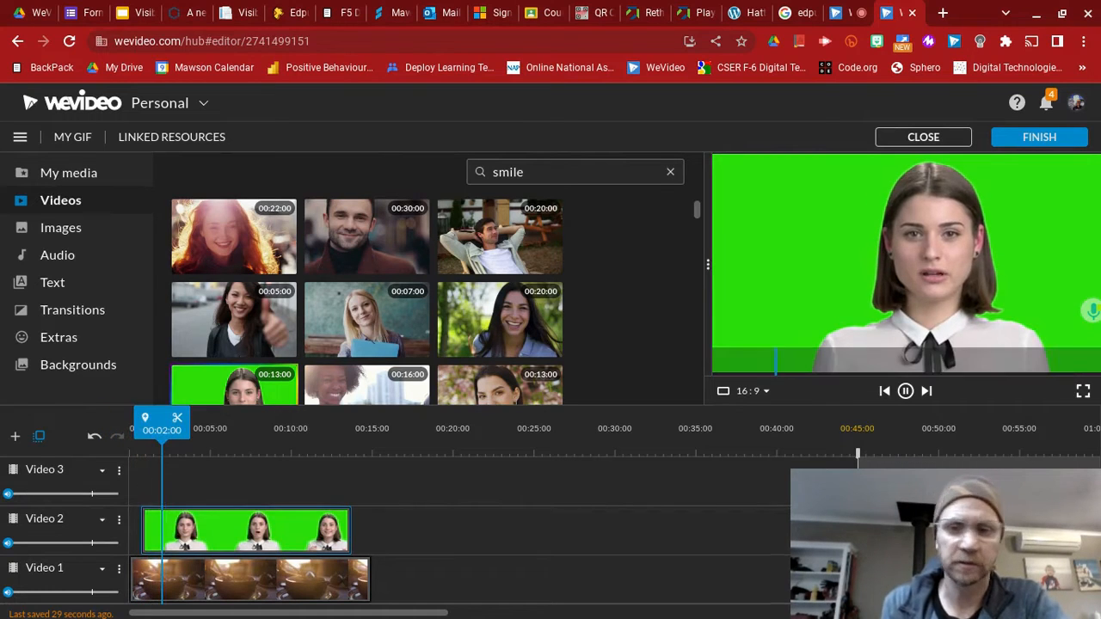
{"action": "key", "text": "space"}
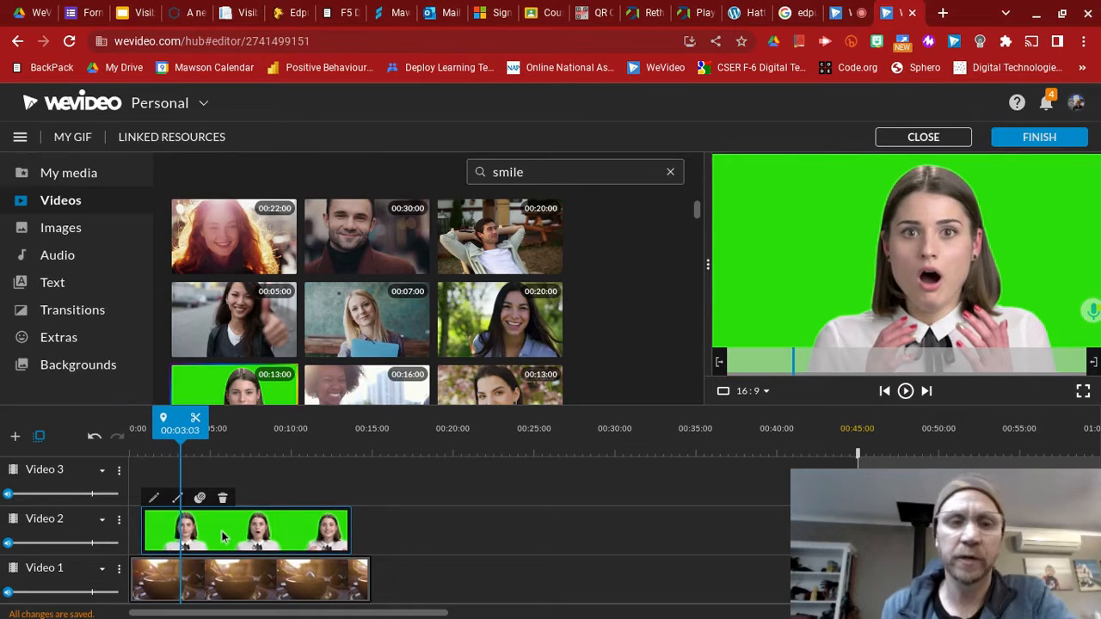
Scale the green-screen clip to 0.8 and move it to position x 383, y 219
{"action": "double_click", "coordinate": [217, 532]}
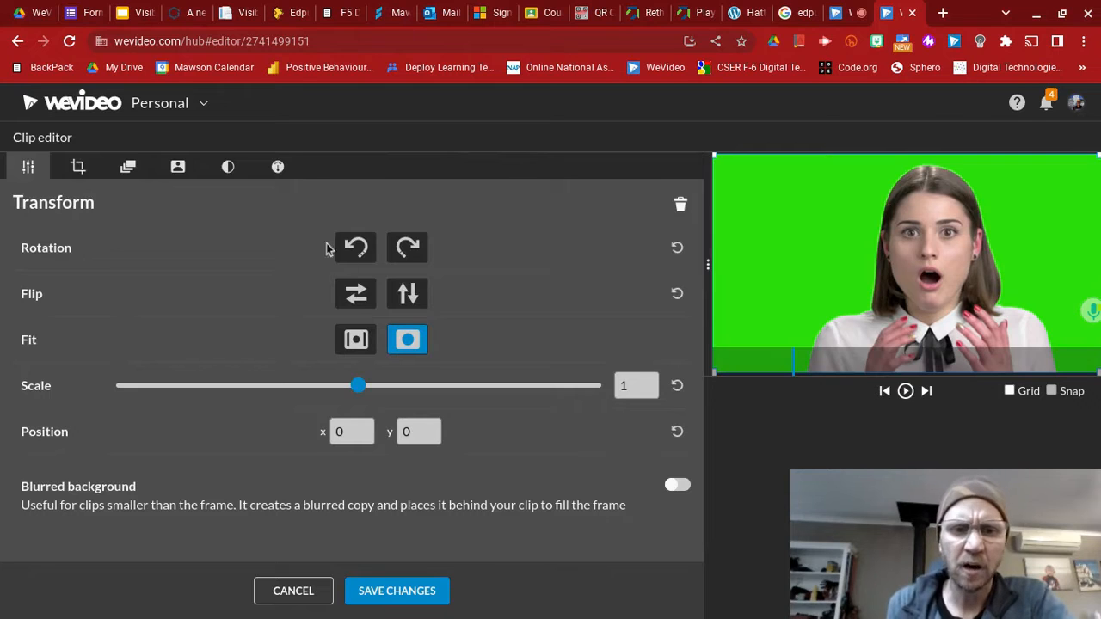
{"action": "left_click_drag", "start_coordinate": [357, 386], "coordinate": [309, 384]}
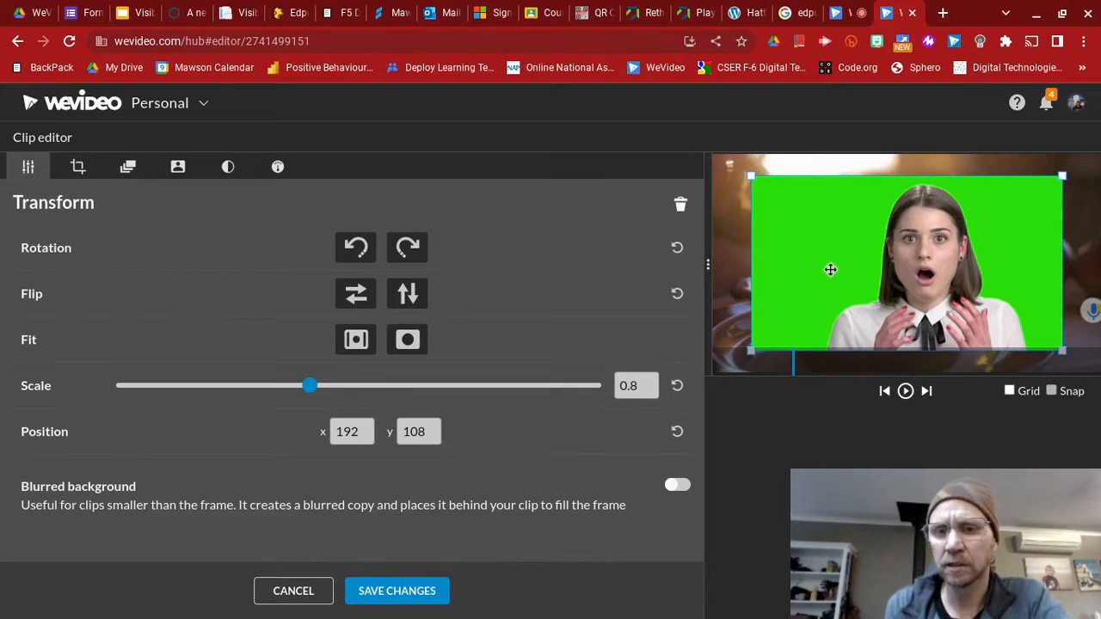
{"action": "left_click_drag", "start_coordinate": [833, 273], "coordinate": [870, 293]}
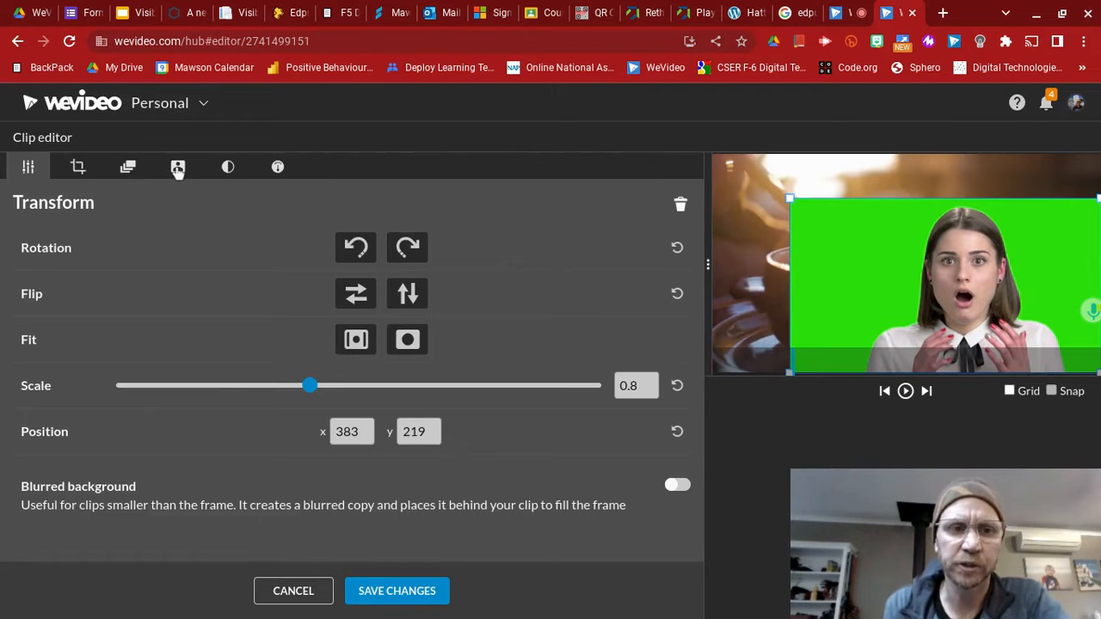
Key out the green background of the woman's clip using color 2aff08, enable Fade on it, and save the changes
{"action": "left_click", "coordinate": [178, 169]}
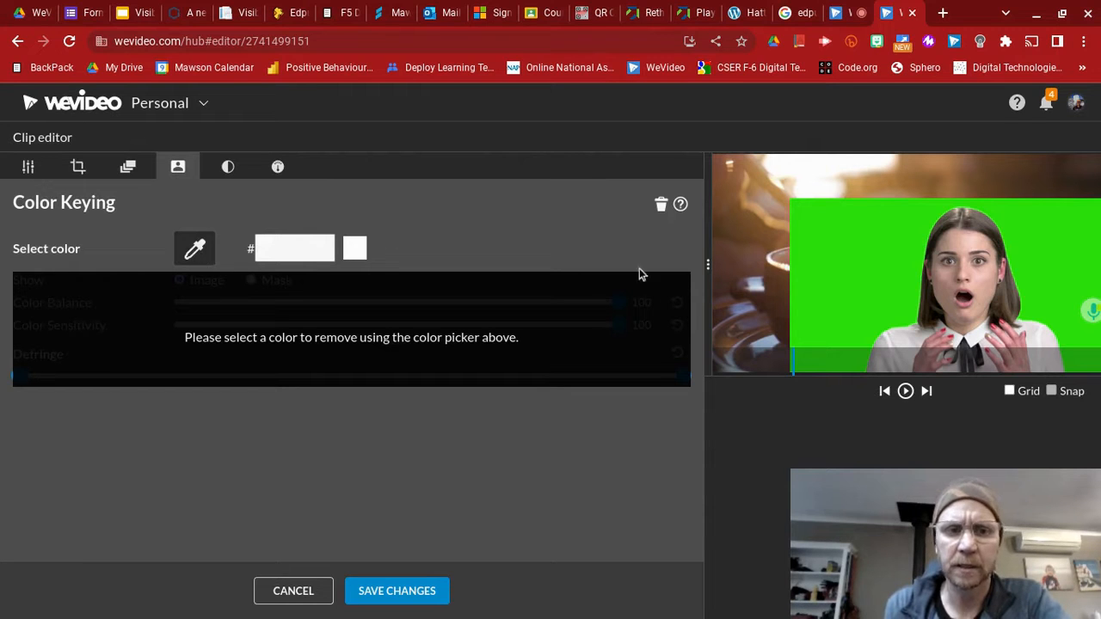
{"action": "left_click", "coordinate": [858, 241]}
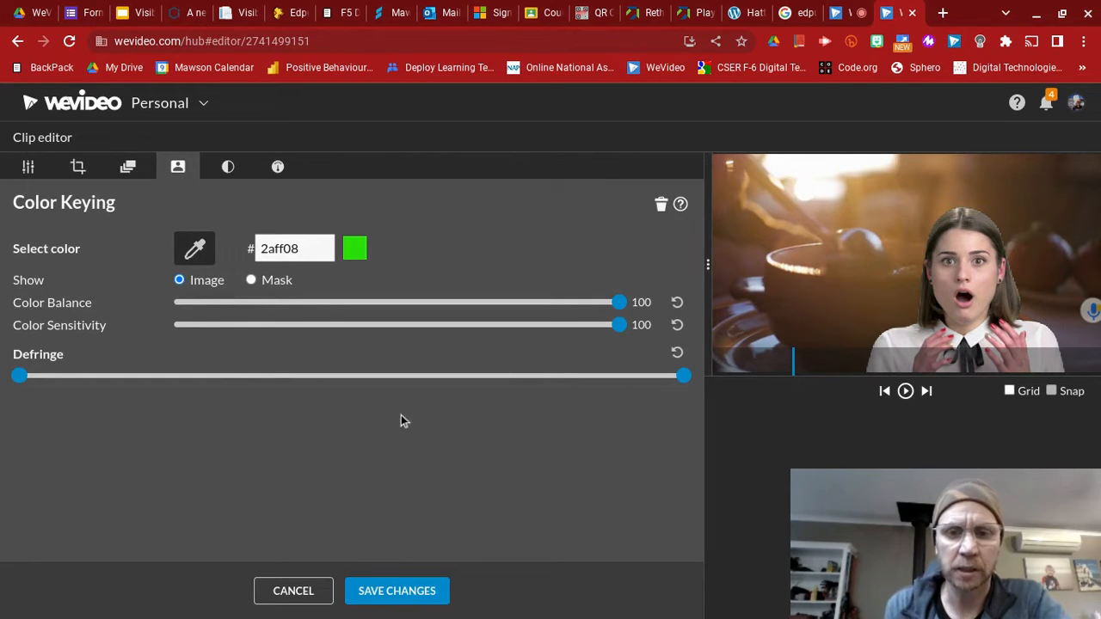
{"action": "left_click", "coordinate": [128, 166]}
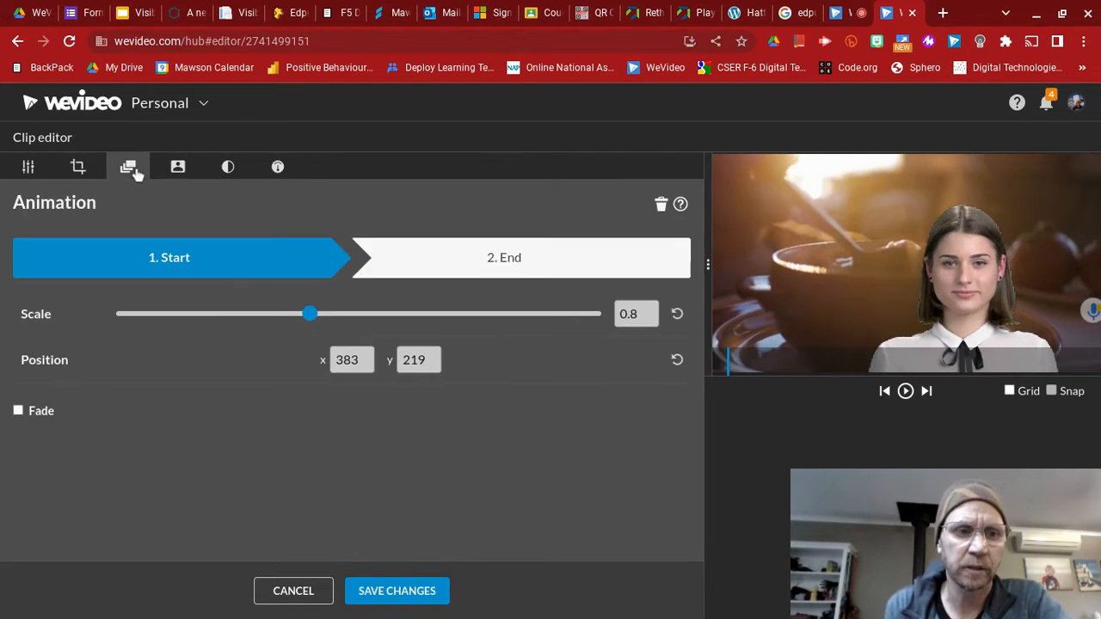
{"action": "left_click", "coordinate": [19, 411]}
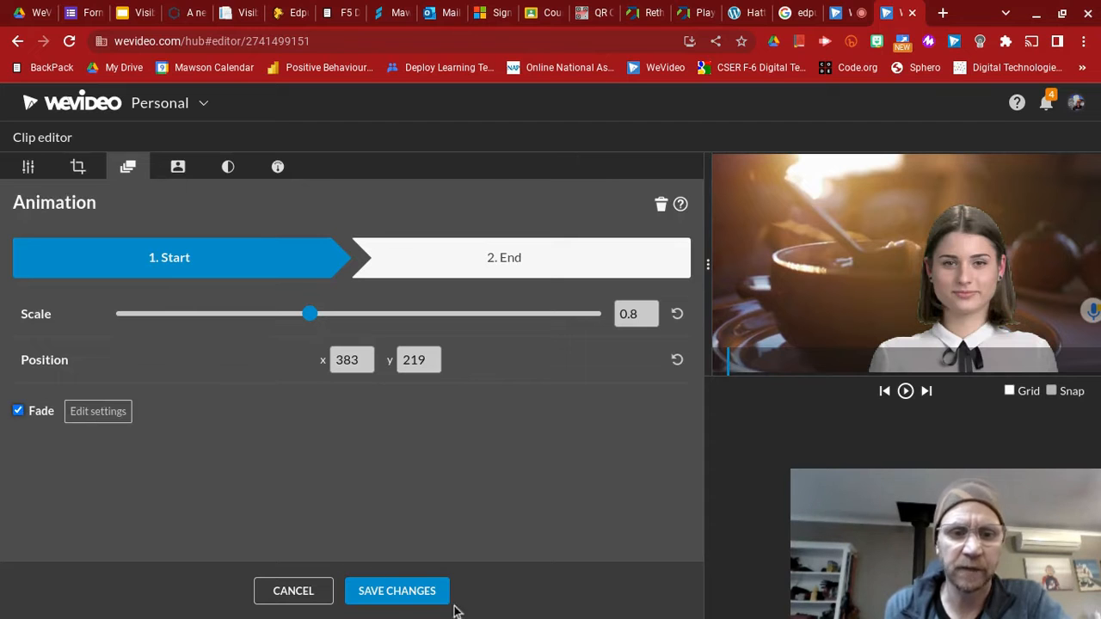
{"action": "left_click", "coordinate": [387, 593]}
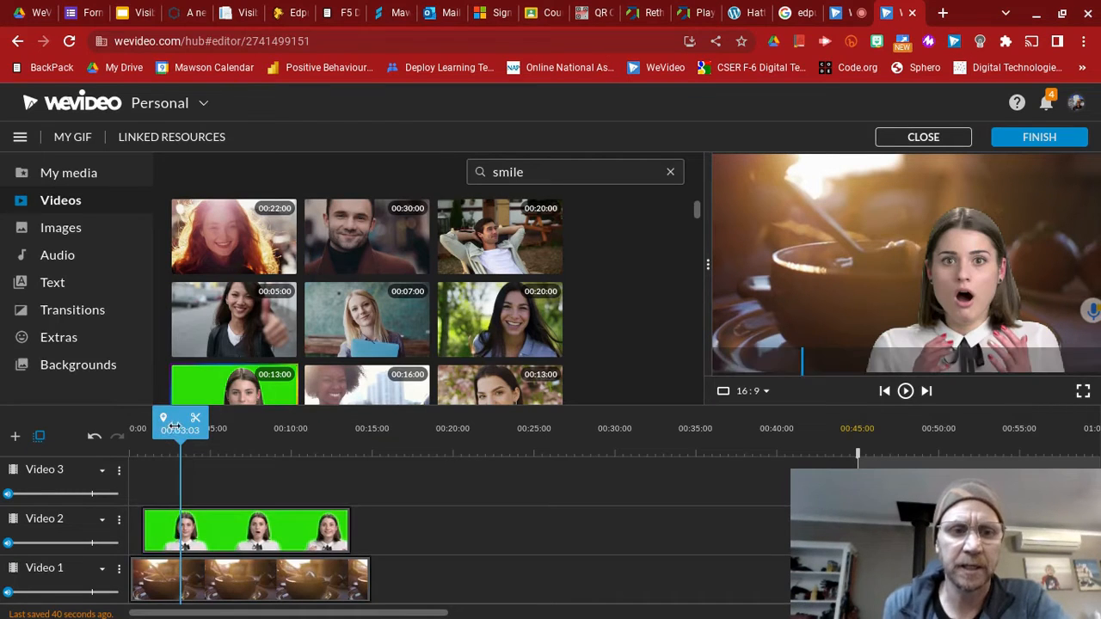
Play the keyed composition from the start through the end of the woman's clip to check the overlay and fade
{"action": "left_click_drag", "start_coordinate": [163, 420], "coordinate": [116, 423]}
{"action": "key", "text": "space"}
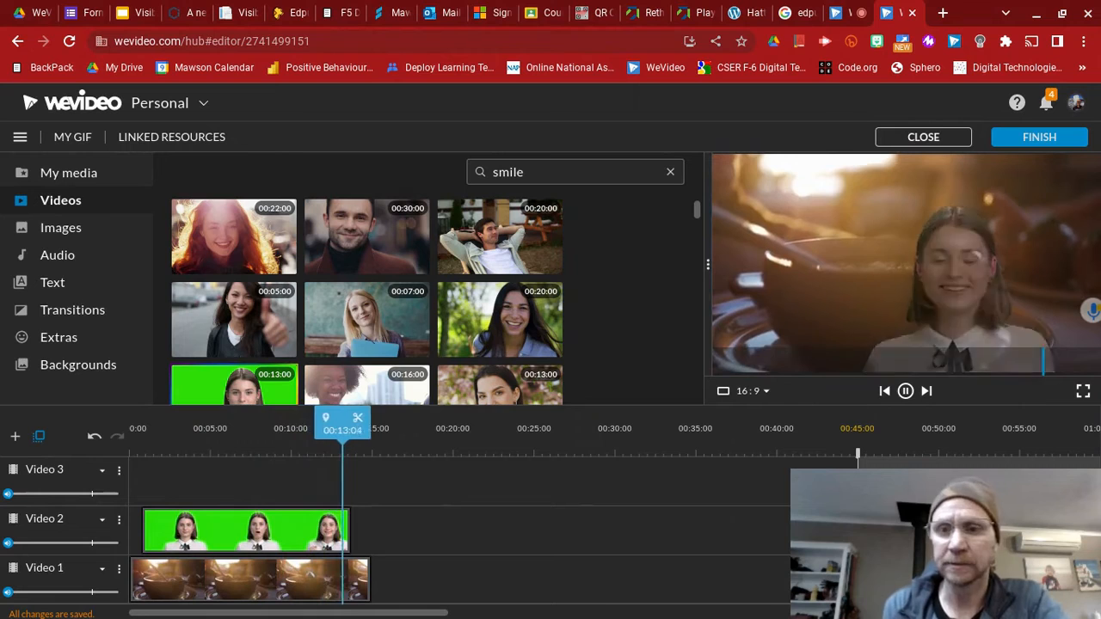
{"action": "left_click", "coordinate": [246, 530]}
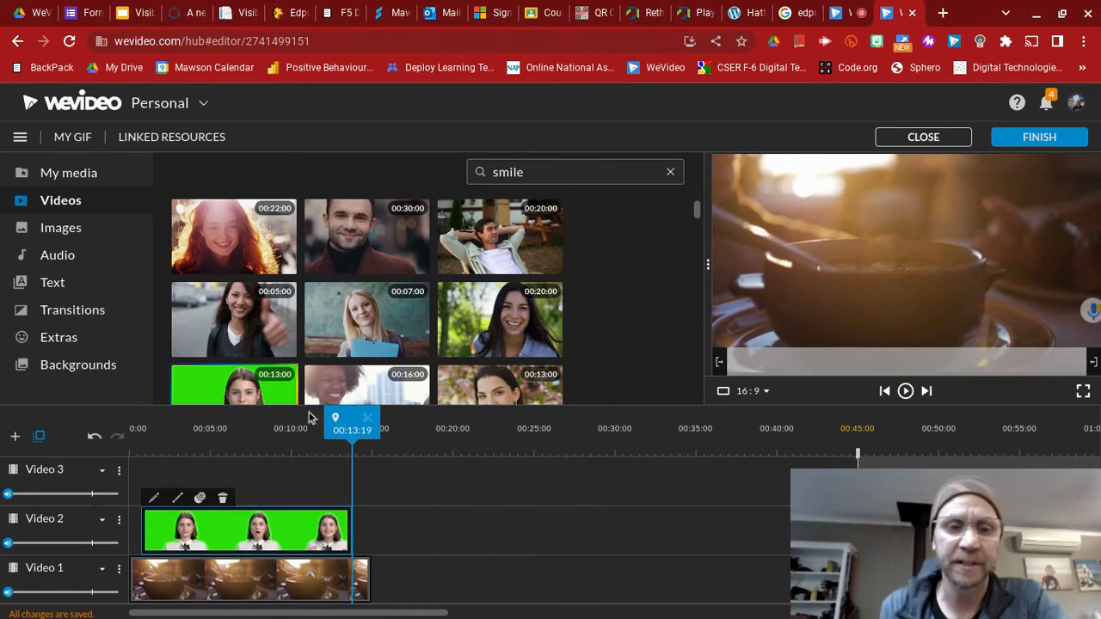
Browse the text template categories, including the full Special collection, for a suitable caption style
{"action": "left_click", "coordinate": [76, 284]}
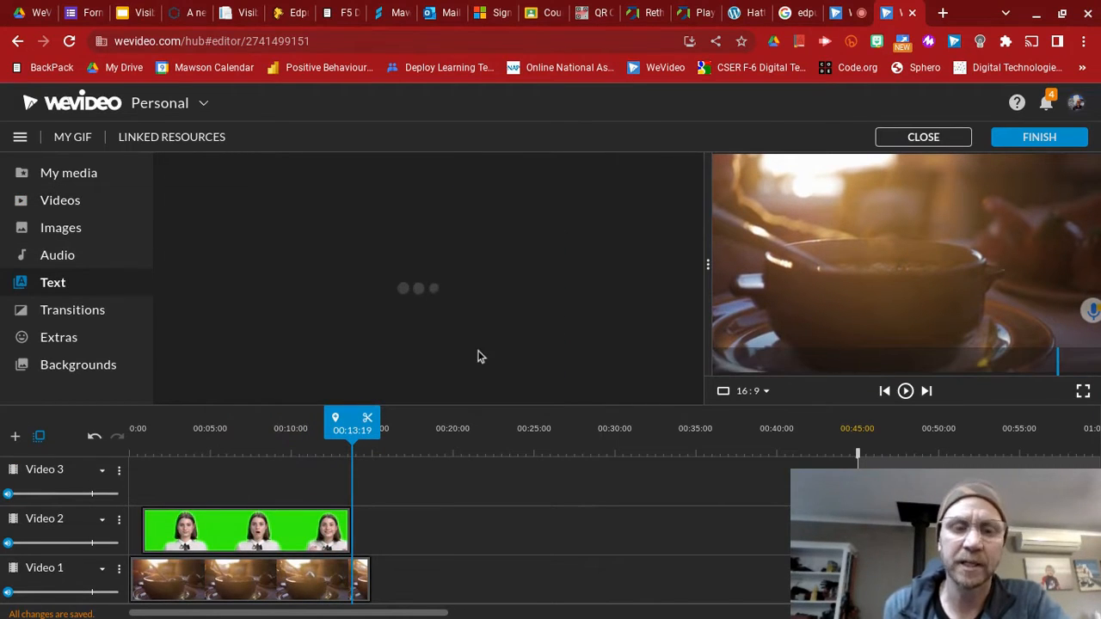
{"action": "scroll", "coordinate": [567, 330], "scroll_direction": "down", "scroll_amount": 2}
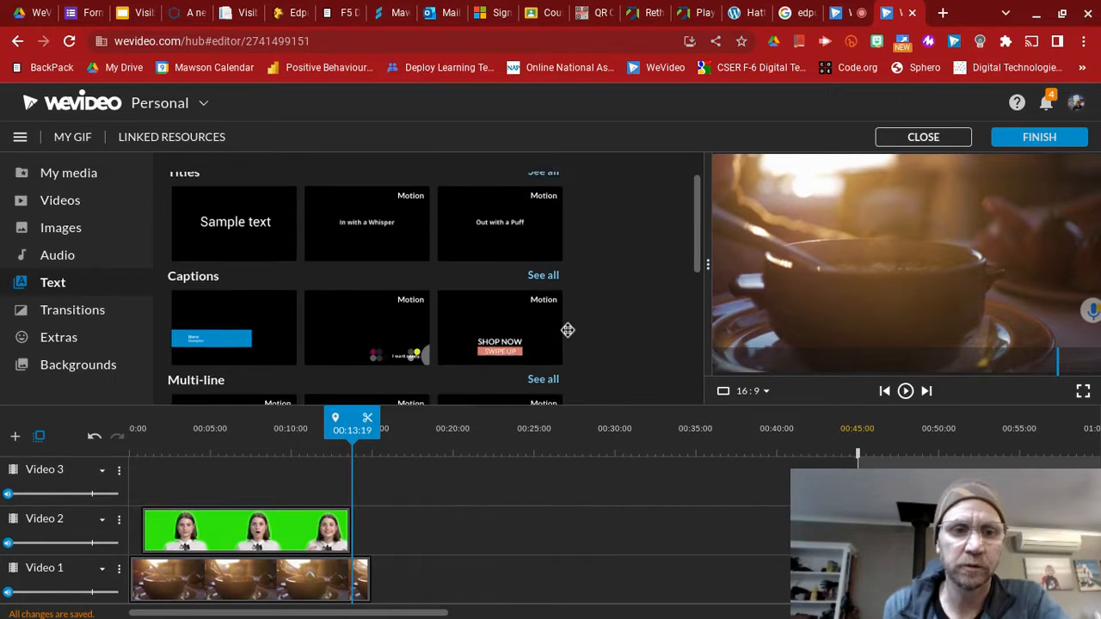
{"action": "scroll", "coordinate": [568, 331], "scroll_direction": "down", "scroll_amount": 3}
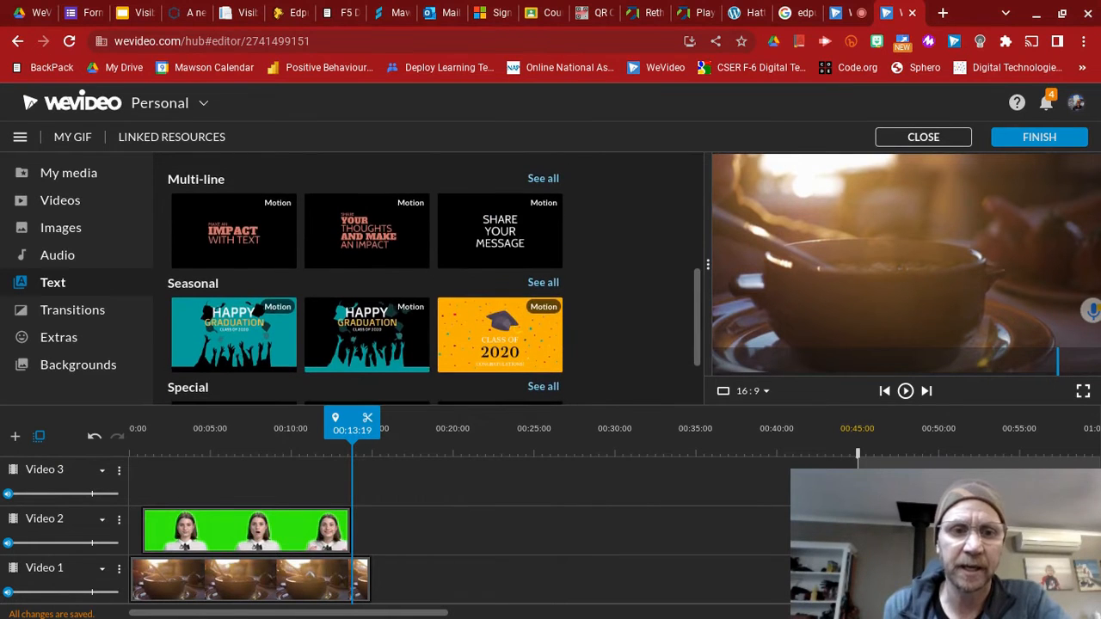
{"action": "scroll", "coordinate": [567, 330], "scroll_direction": "down", "scroll_amount": 1}
{"action": "scroll", "coordinate": [567, 330], "scroll_direction": "down", "scroll_amount": 1}
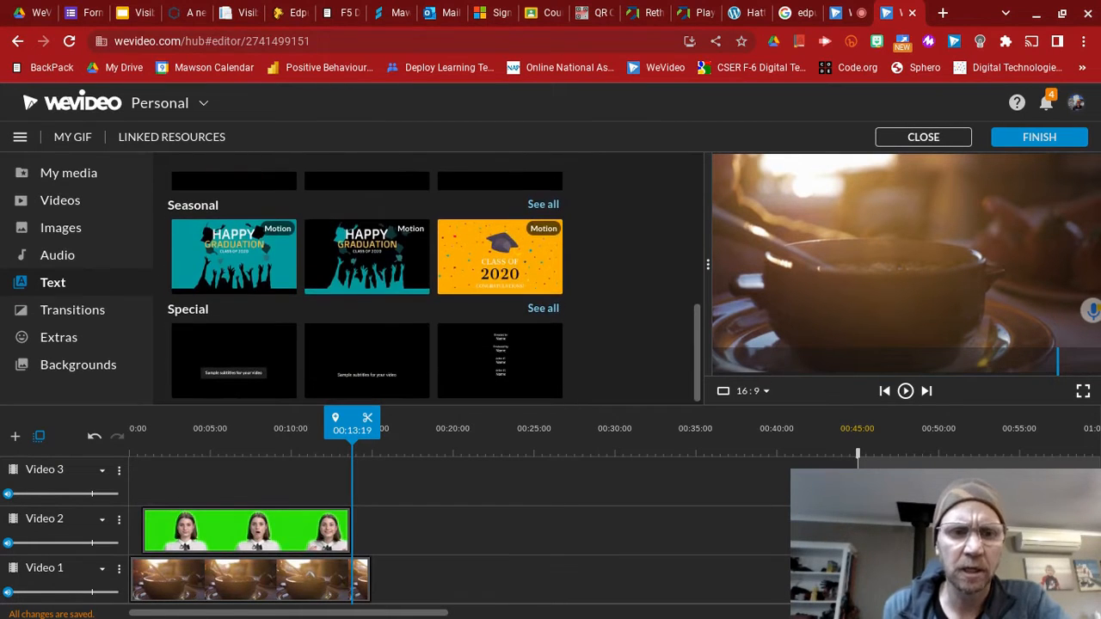
{"action": "left_click", "coordinate": [545, 309]}
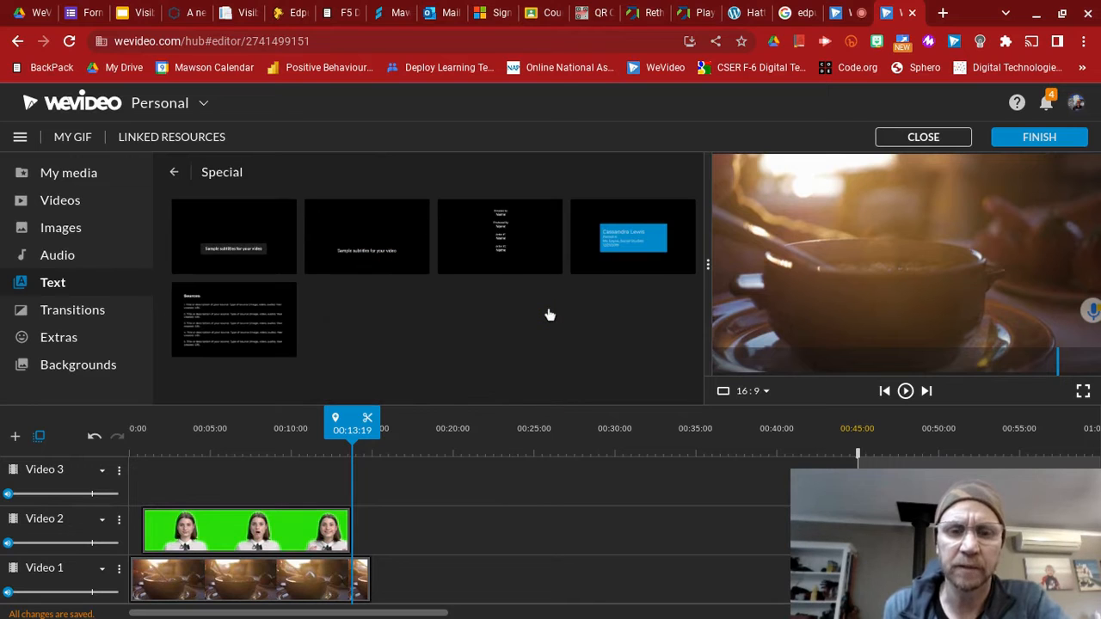
{"action": "left_click", "coordinate": [172, 175]}
{"action": "scroll", "coordinate": [387, 288], "scroll_direction": "up", "scroll_amount": 3}
{"action": "scroll", "coordinate": [387, 288], "scroll_direction": "down", "scroll_amount": 1}
{"action": "scroll", "coordinate": [479, 299], "scroll_direction": "up", "scroll_amount": 1}
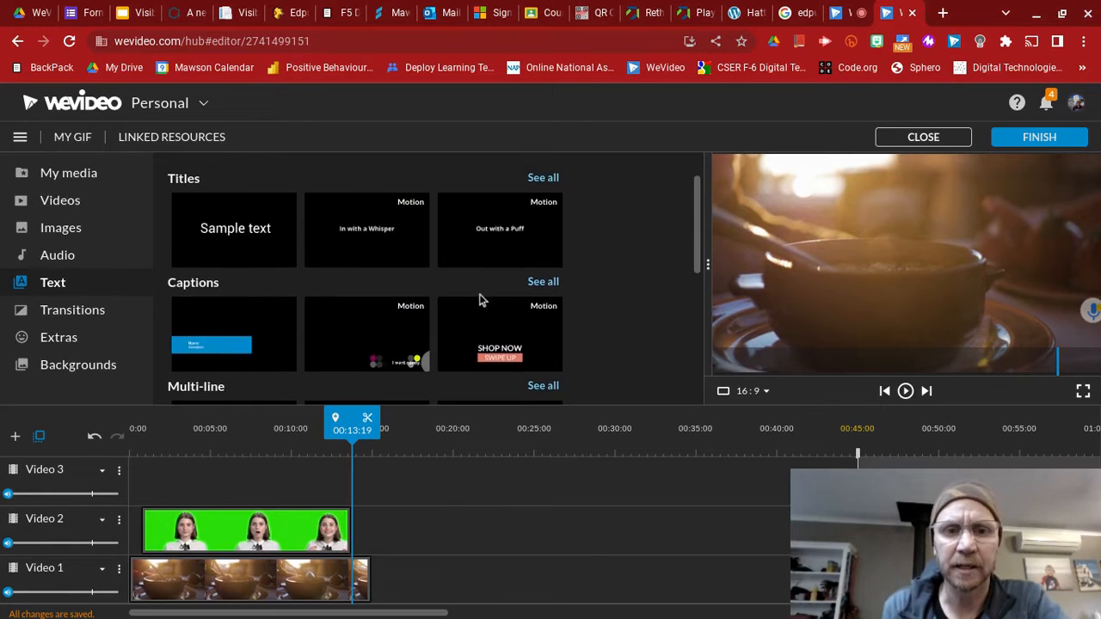
Preview the motion captions and place the "SHOP NOW / SWIPE UP" one on Video 3 at about 3.5 seconds, checking it in playback
{"action": "left_click", "coordinate": [542, 282]}
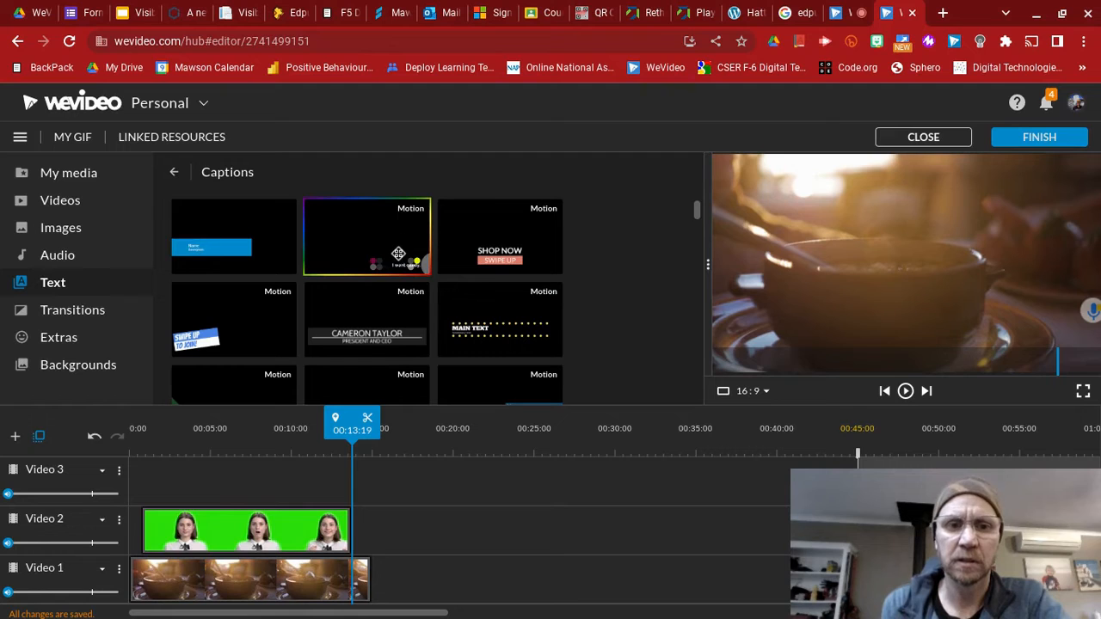
{"action": "left_click", "coordinate": [398, 254]}
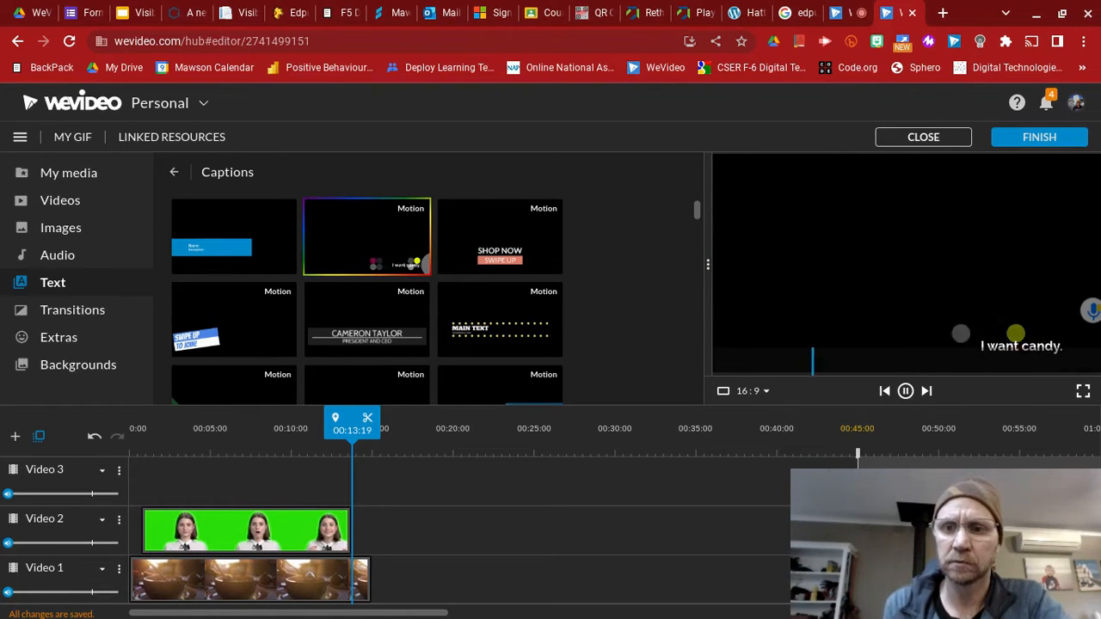
{"action": "left_click", "coordinate": [491, 251]}
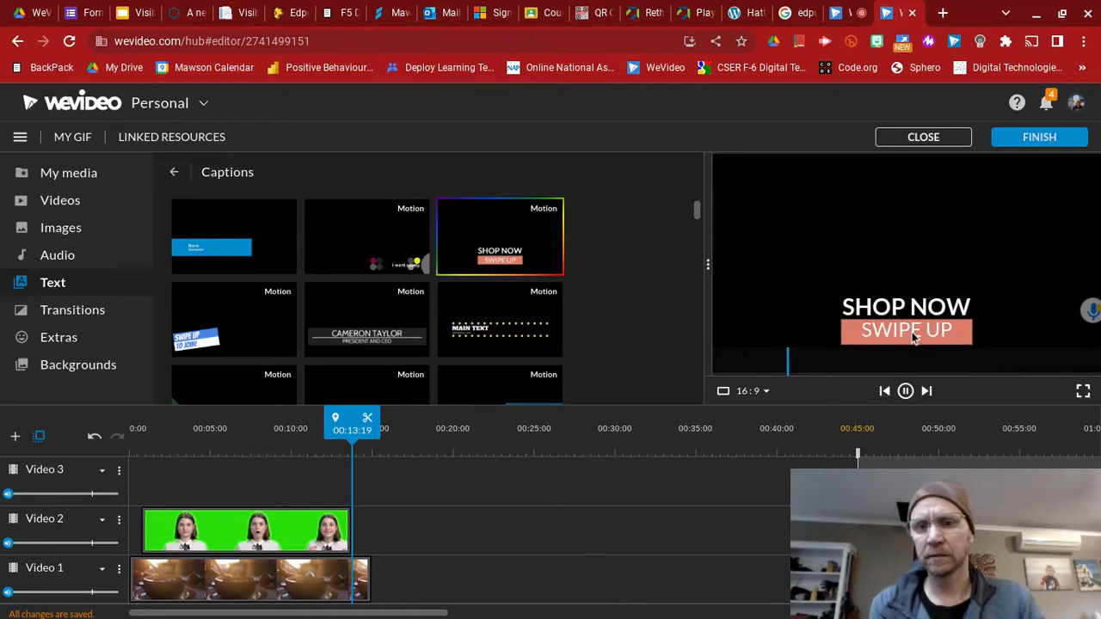
{"action": "left_click_drag", "start_coordinate": [524, 231], "coordinate": [202, 480]}
{"action": "key", "text": "space"}
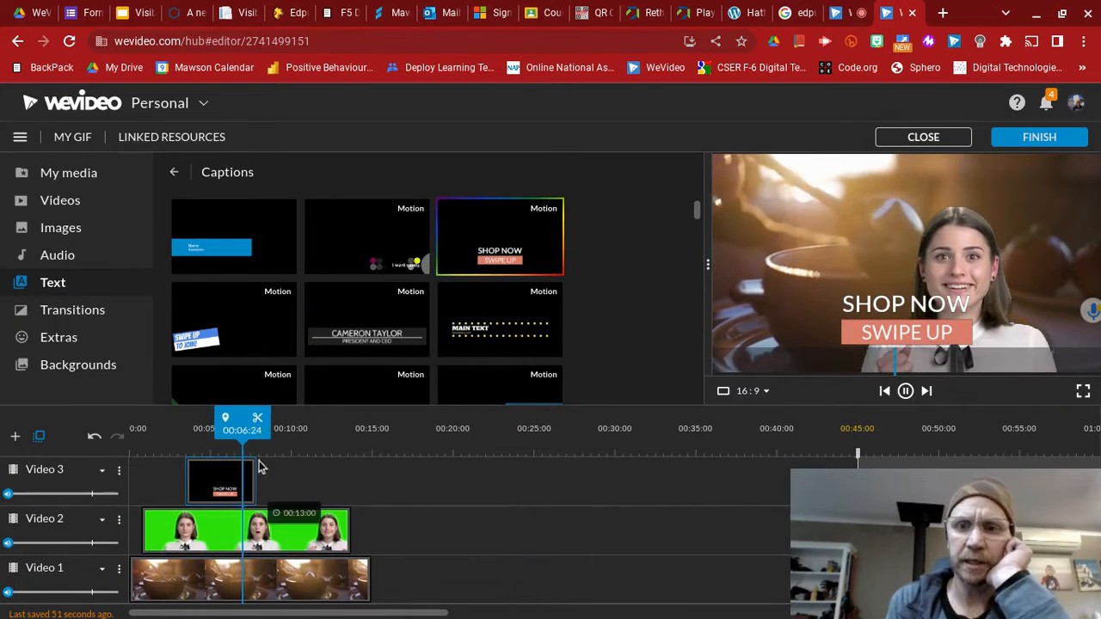
{"action": "left_click", "coordinate": [228, 487]}
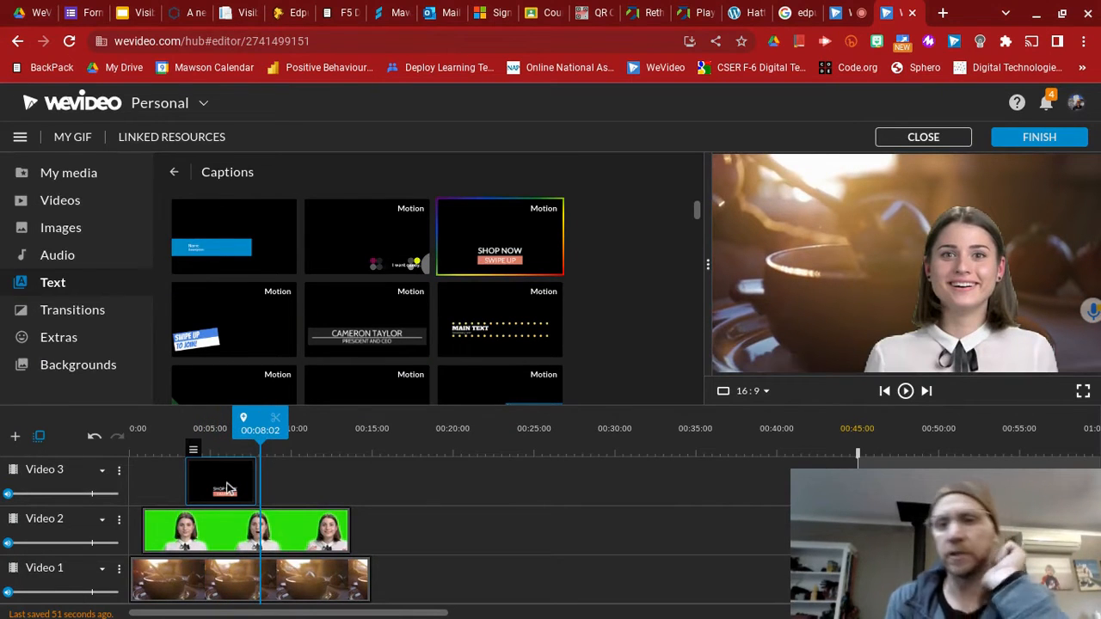
Move the "SHOP NOW / SWIPE UP" caption beside the woman to position x -537, y 35
{"action": "double_click", "coordinate": [227, 486]}
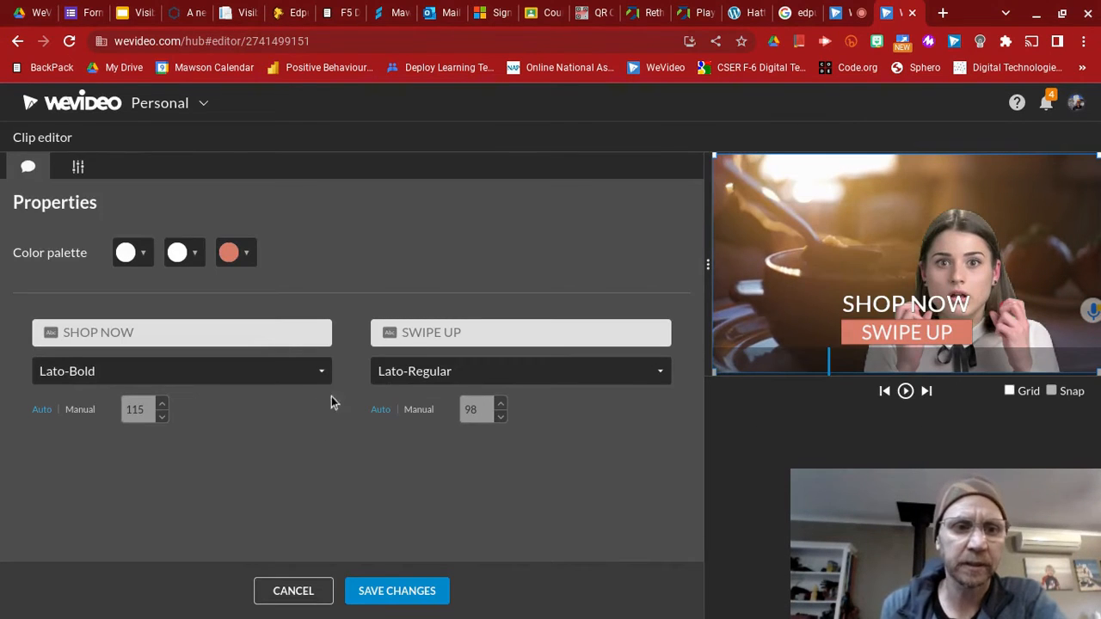
{"action": "left_click", "coordinate": [72, 175]}
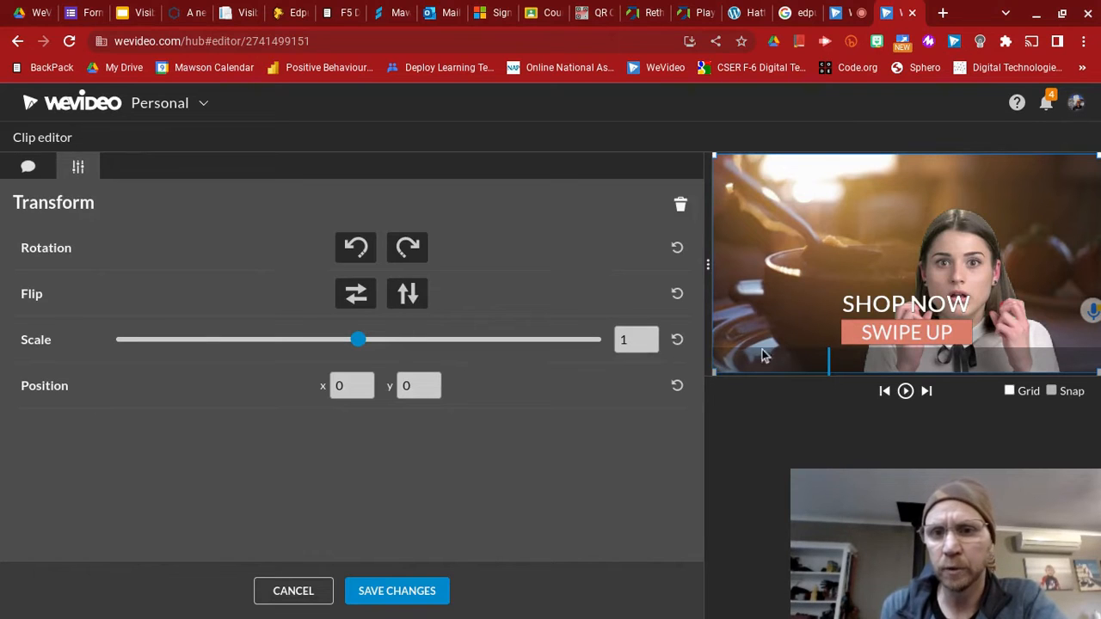
{"action": "left_click_drag", "start_coordinate": [946, 299], "coordinate": [819, 313]}
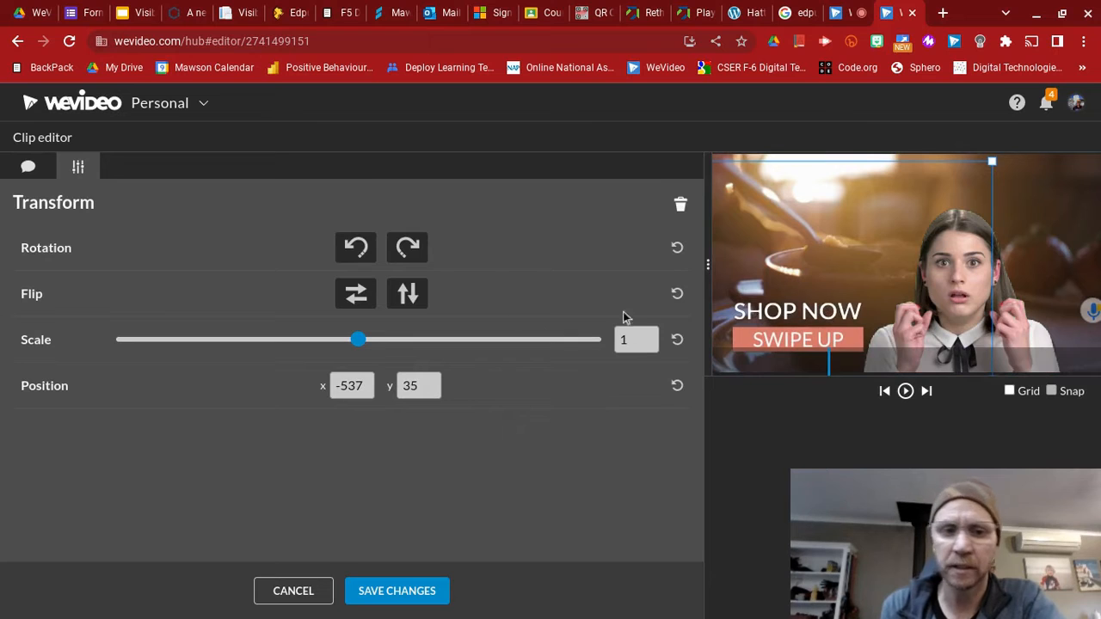
Change the caption's two text lines to "Soup Day" and "TOMORROW!!" and save the changes
{"action": "left_click", "coordinate": [32, 167]}
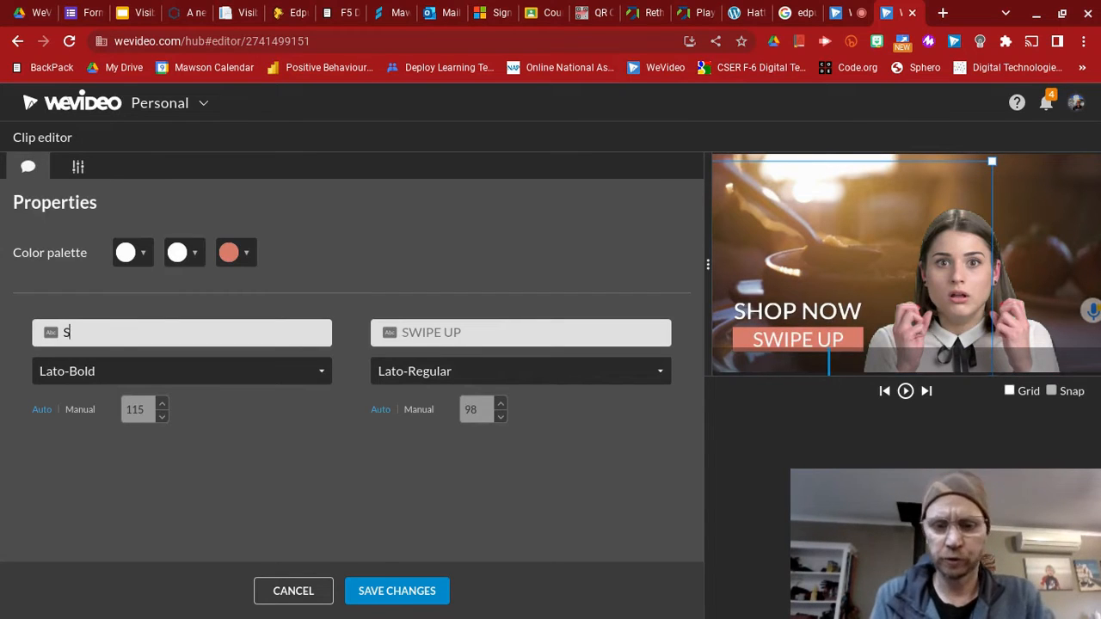
{"action": "key", "text": "BackSpace"}
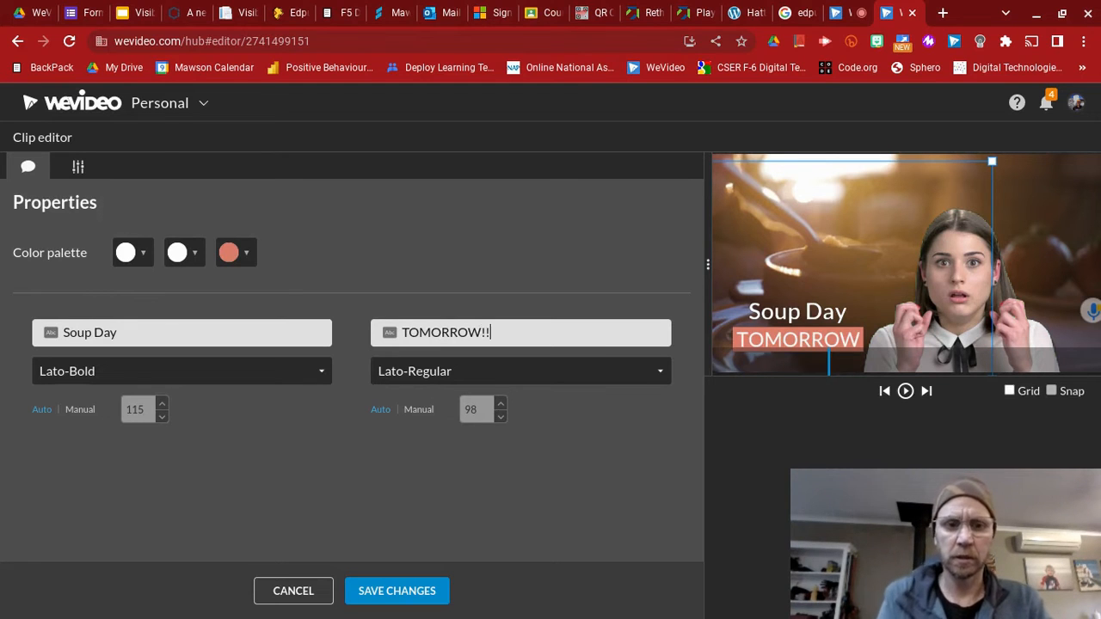
{"action": "left_click", "coordinate": [396, 591]}
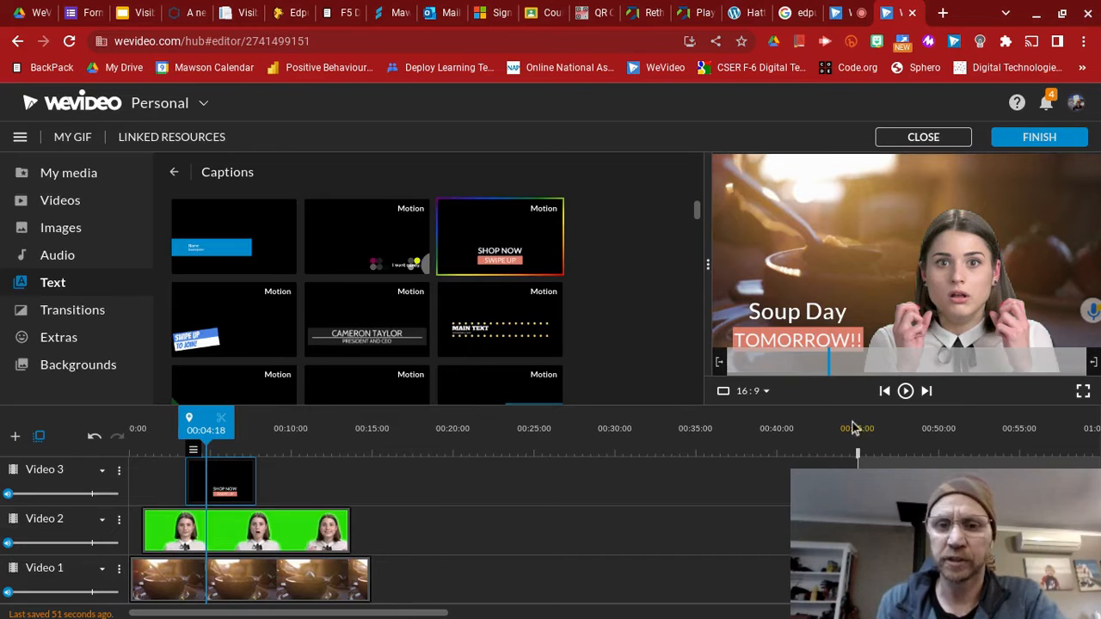
Play the composition from the beginning to about 00:14:04 to review the captioned result
{"action": "left_click_drag", "start_coordinate": [207, 420], "coordinate": [129, 417]}
{"action": "key", "text": "space"}
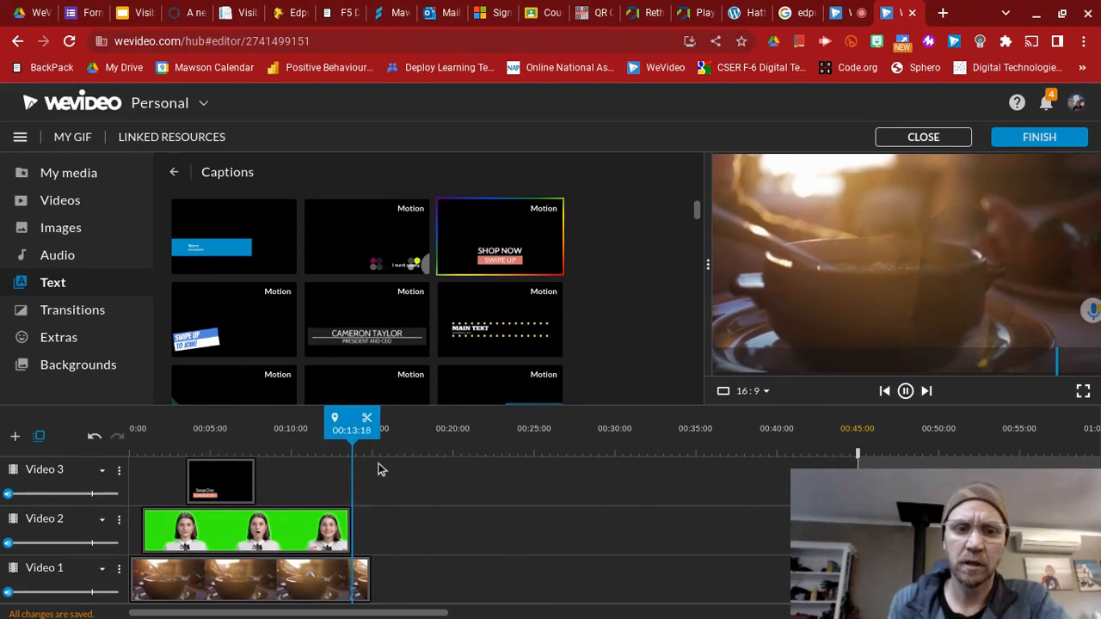
{"action": "key", "text": "space"}
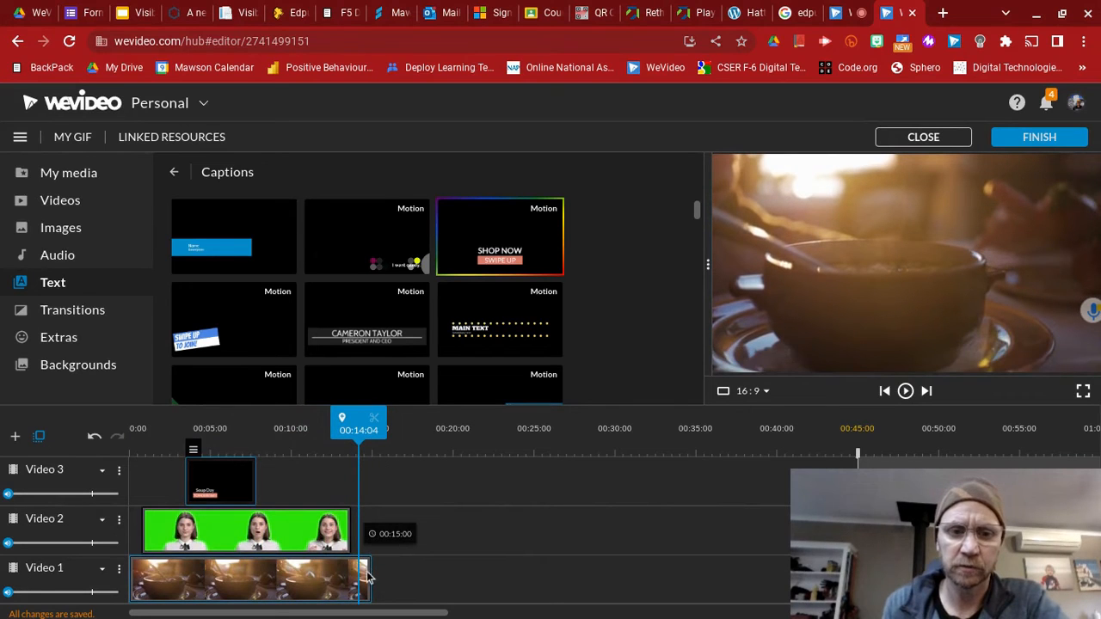
Trim the end of the soup clip on Video 1 to 00:13:19 and extend the Video 3 caption to 00:10:04
{"action": "left_click", "coordinate": [367, 575]}
{"action": "left_click_drag", "start_coordinate": [368, 571], "coordinate": [343, 575]}
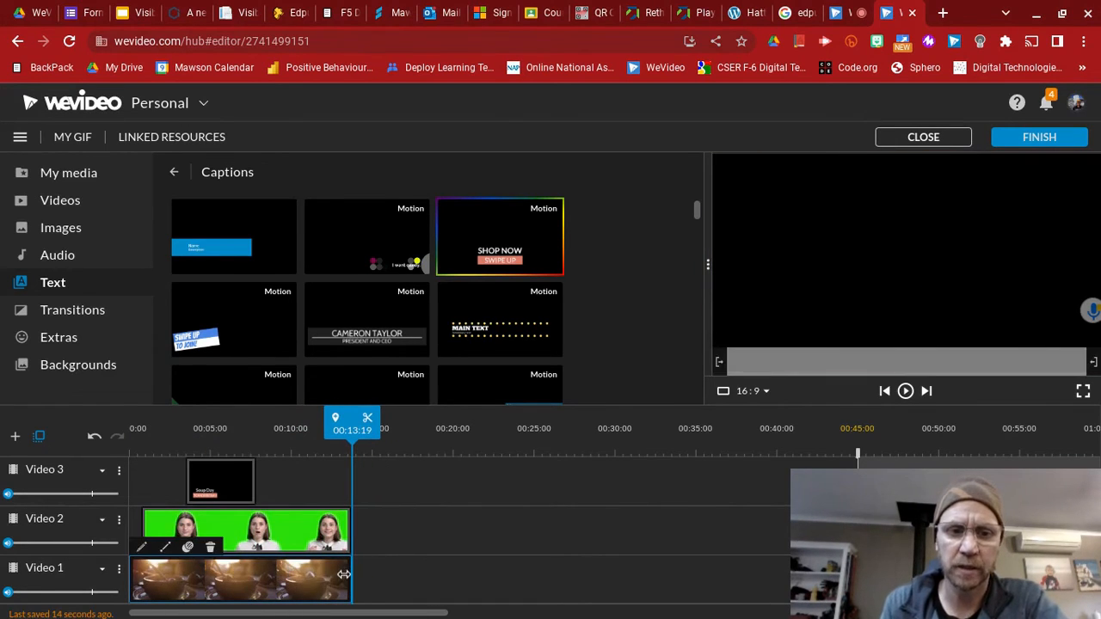
{"action": "left_click_drag", "start_coordinate": [253, 486], "coordinate": [293, 484]}
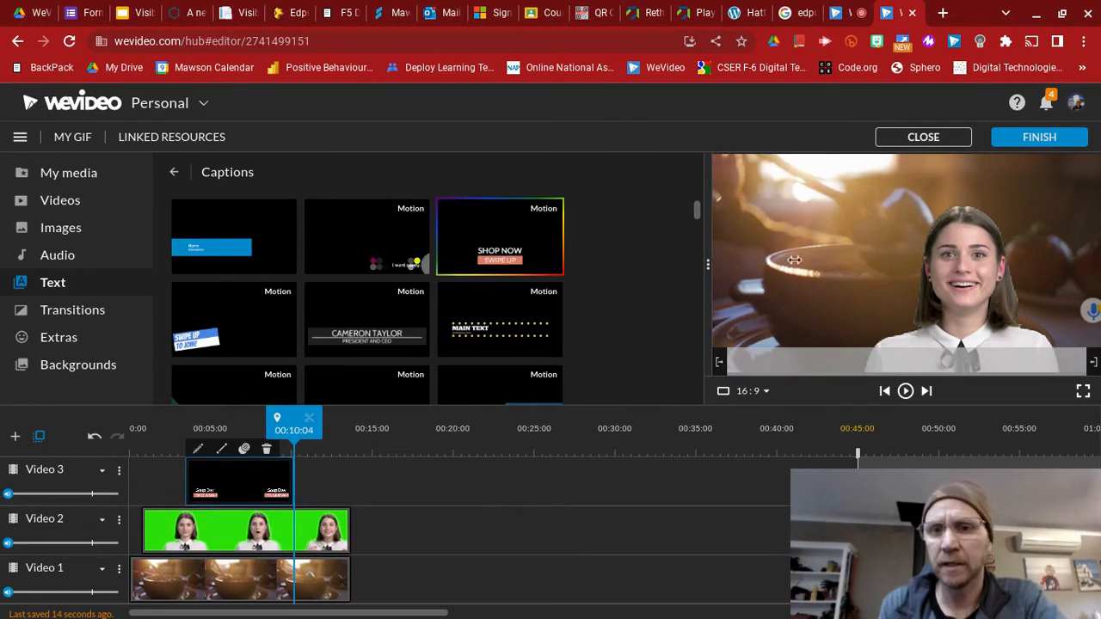
Finish the edit and set the export title to "SoupDay Gif"
{"action": "left_click", "coordinate": [1050, 139]}
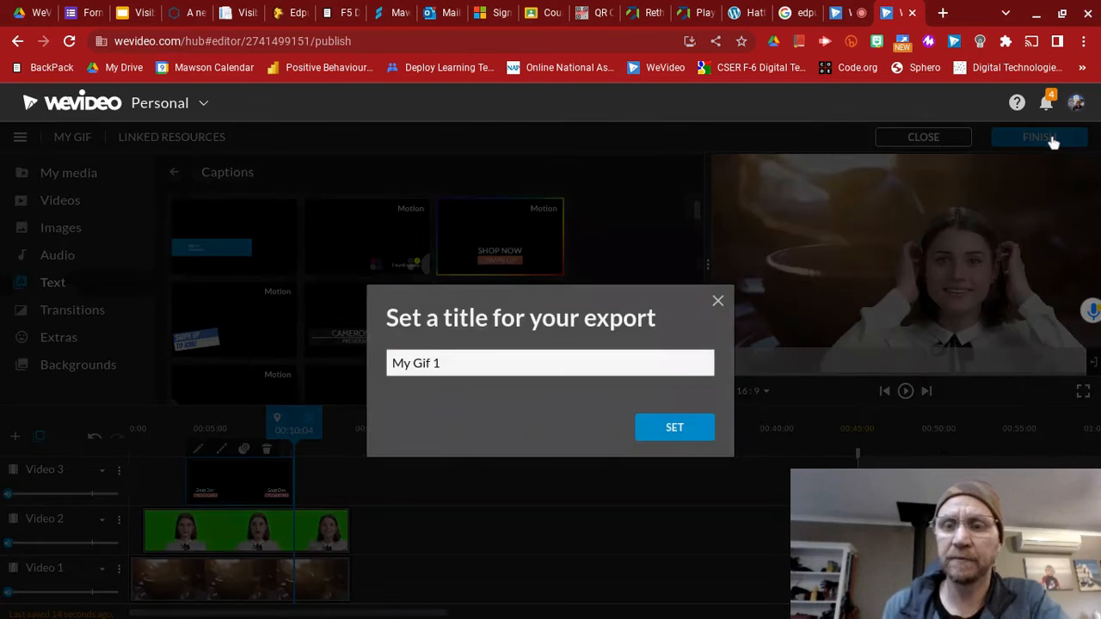
{"action": "left_click", "coordinate": [510, 362]}
{"action": "key", "text": "ctrl+a"}
{"action": "type", "text": "So"}
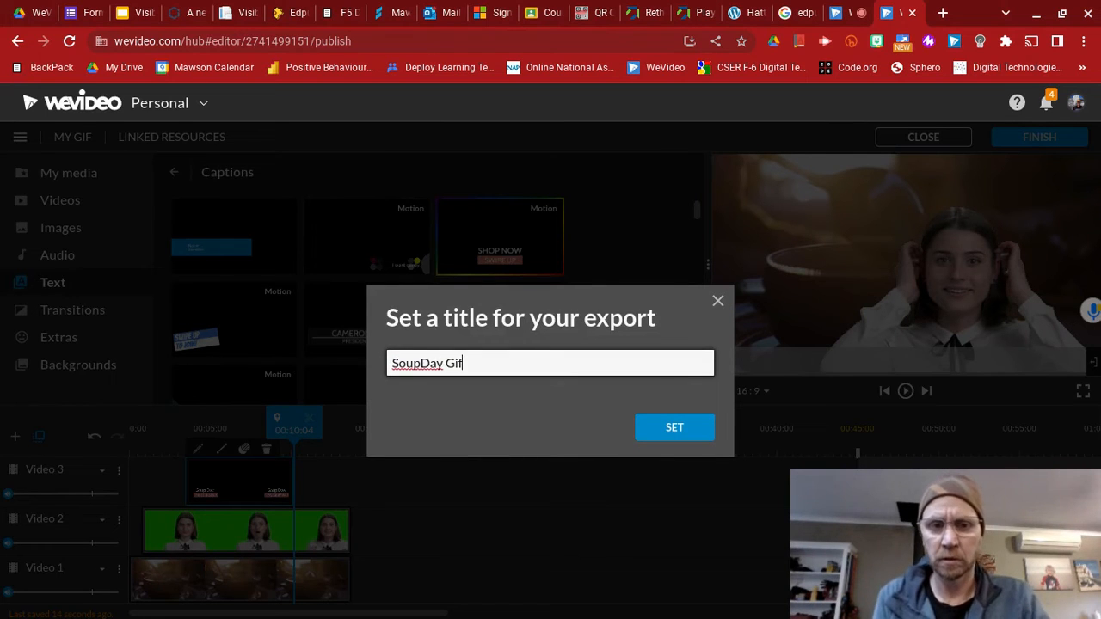
{"action": "left_click", "coordinate": [678, 435]}
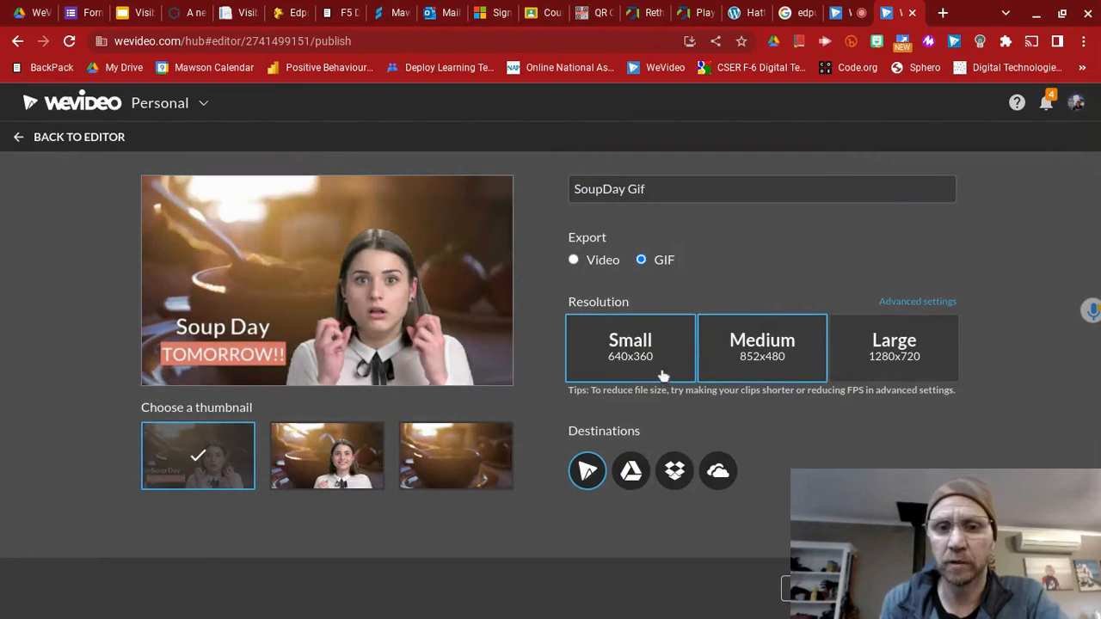
Export the project as a Small 640x360 GIF at 10 fps with WeVideo and Google Drive as destinations
{"action": "left_click", "coordinate": [914, 303]}
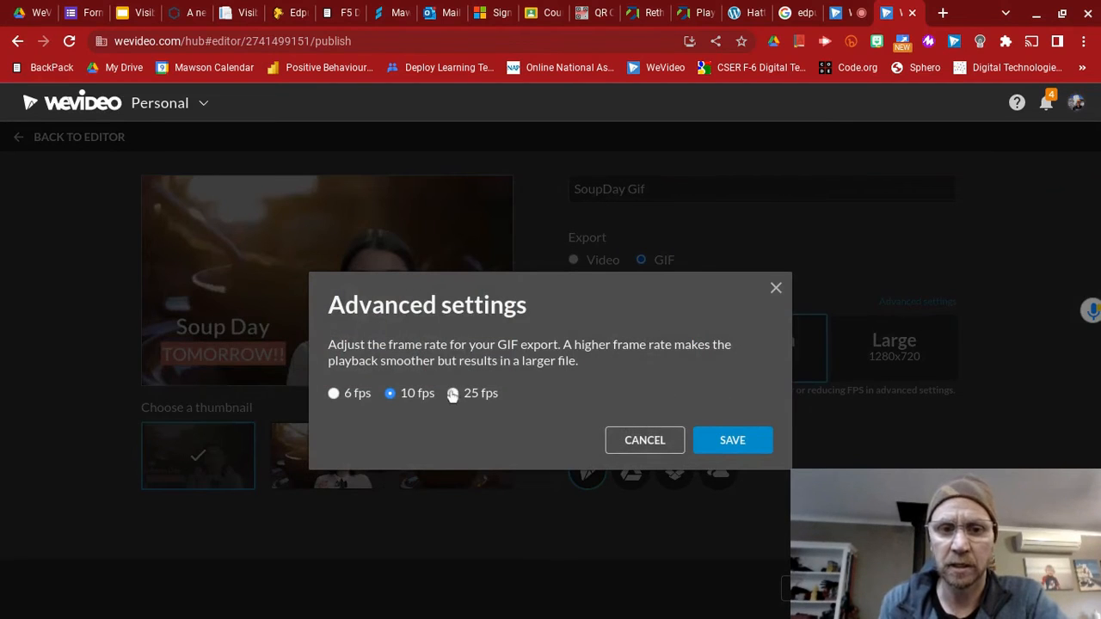
{"action": "left_click", "coordinate": [765, 440]}
{"action": "left_click", "coordinate": [601, 351]}
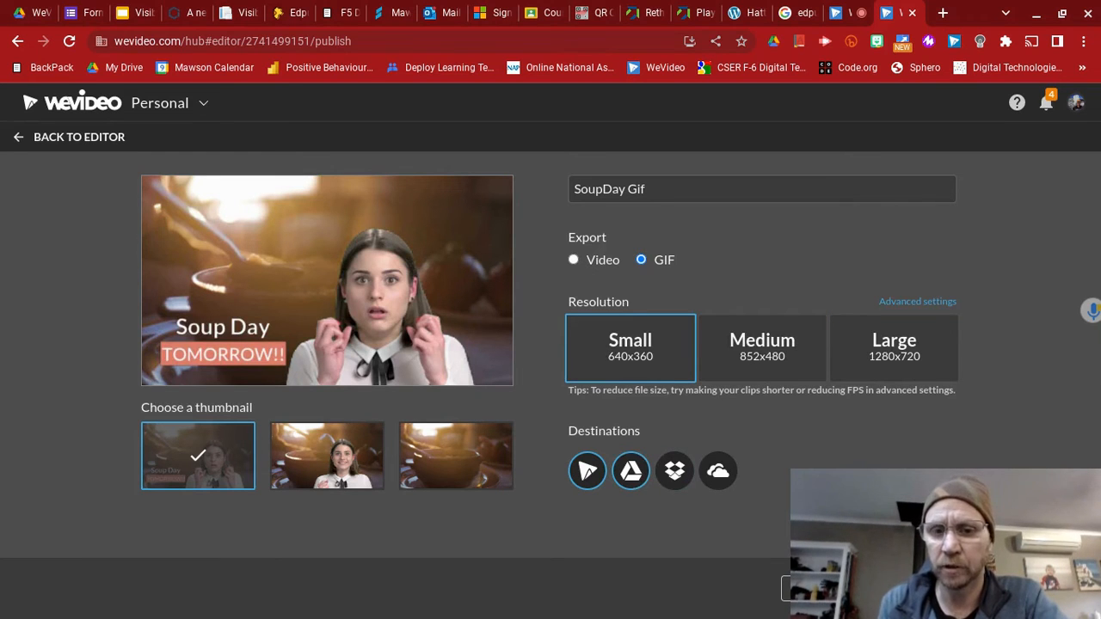
{"action": "left_click", "coordinate": [912, 588]}
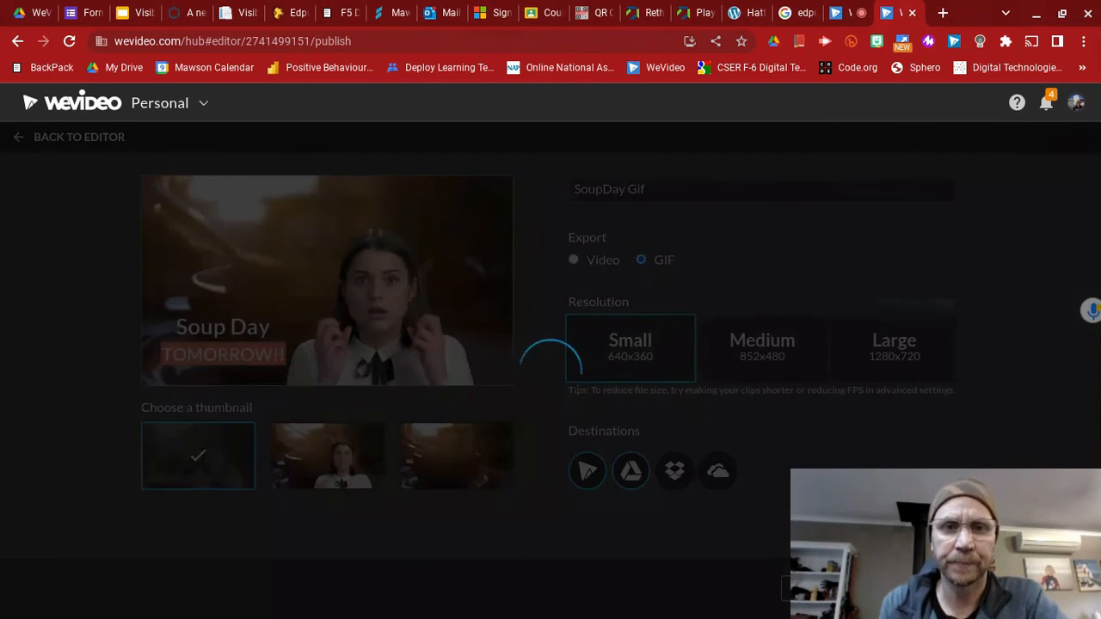